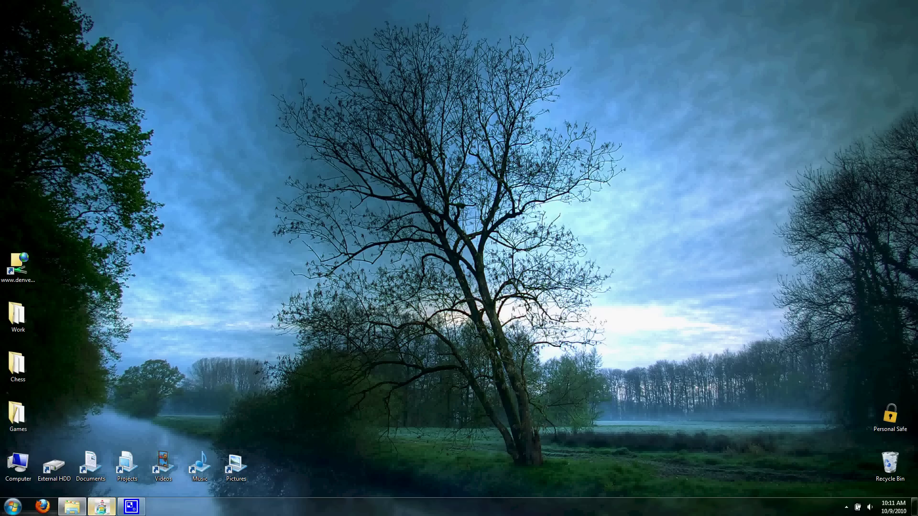
- Restore the ChessBase 10 window from the taskbar and bring up its File menu
left_click(102, 505)
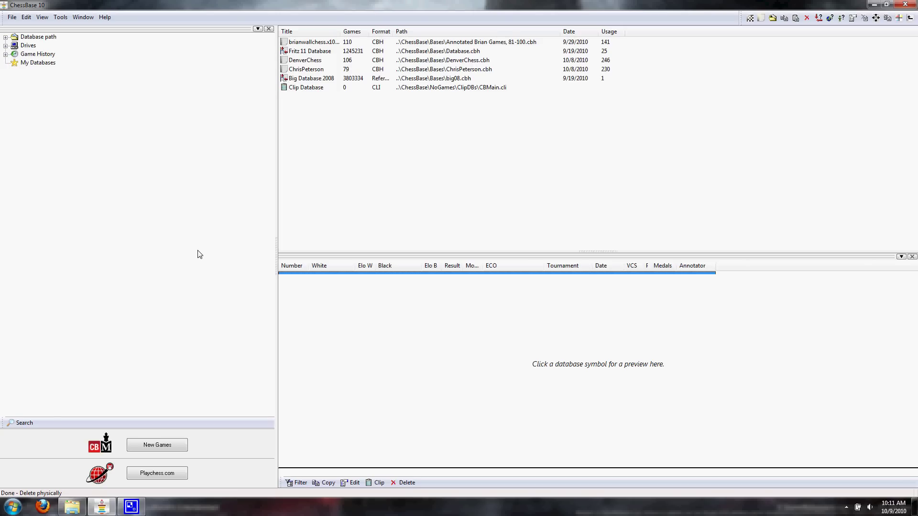
left_click(12, 17)
mouse_move(22, 29)
left_click(182, 25)
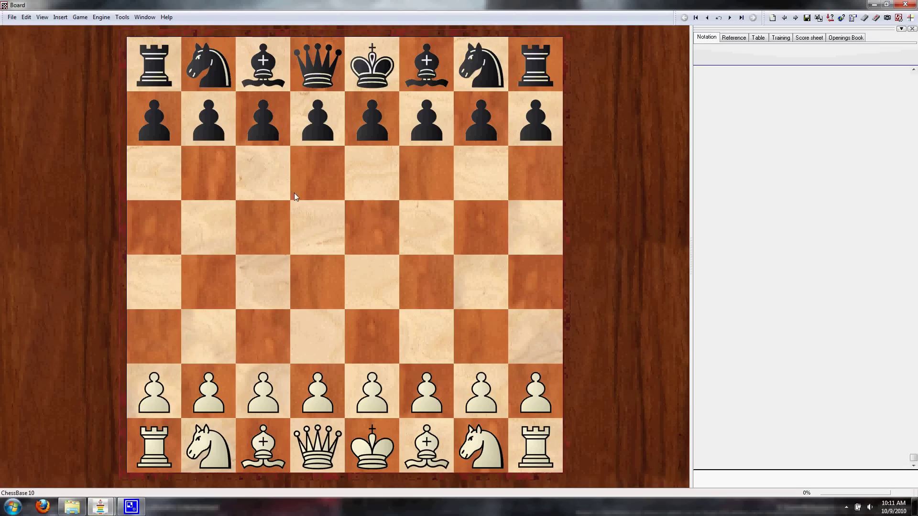
left_click(102, 18)
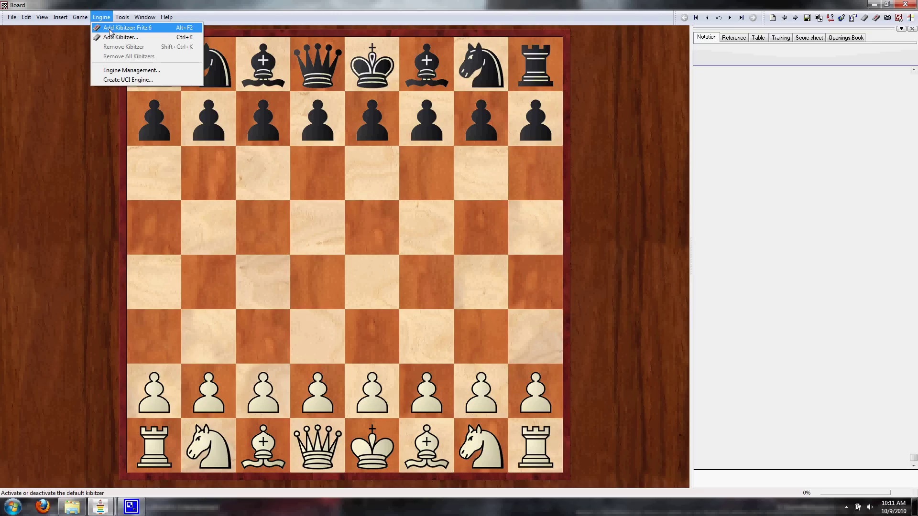
key("alt+Tab")
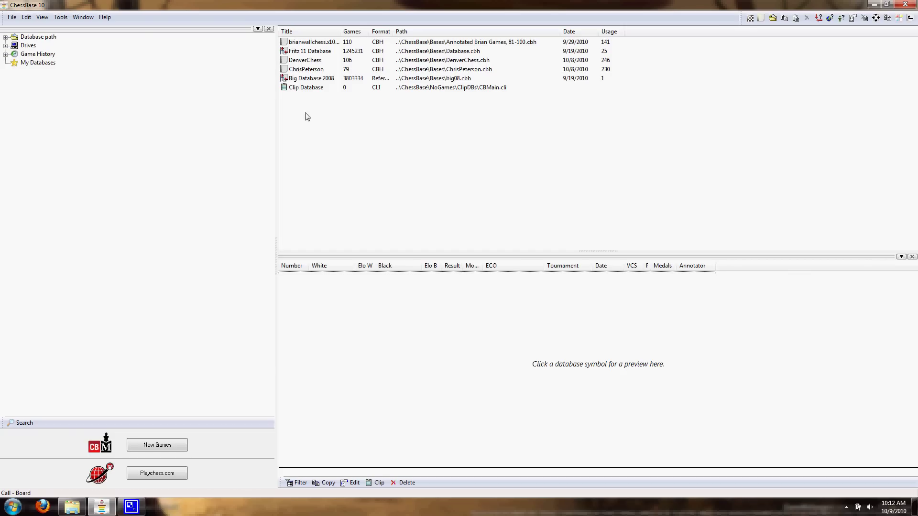
- Load the 110-game annotated database's game list and dock the Folders pane on the left
left_click_drag(310, 119, 290, 46)
left_click(321, 127)
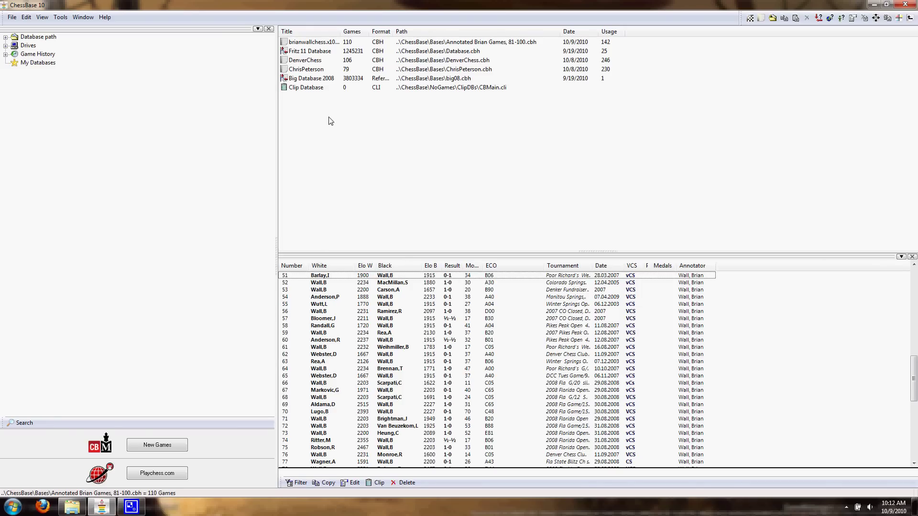
left_click_drag(199, 29, 359, 82)
left_click_drag(458, 84, 159, 39)
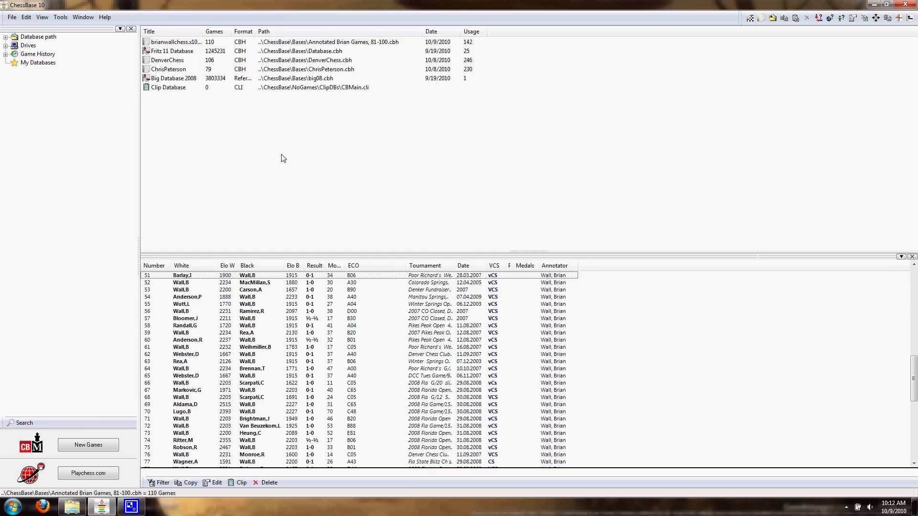
- Start a new database and set its save location to the Database folder
left_click(12, 18)
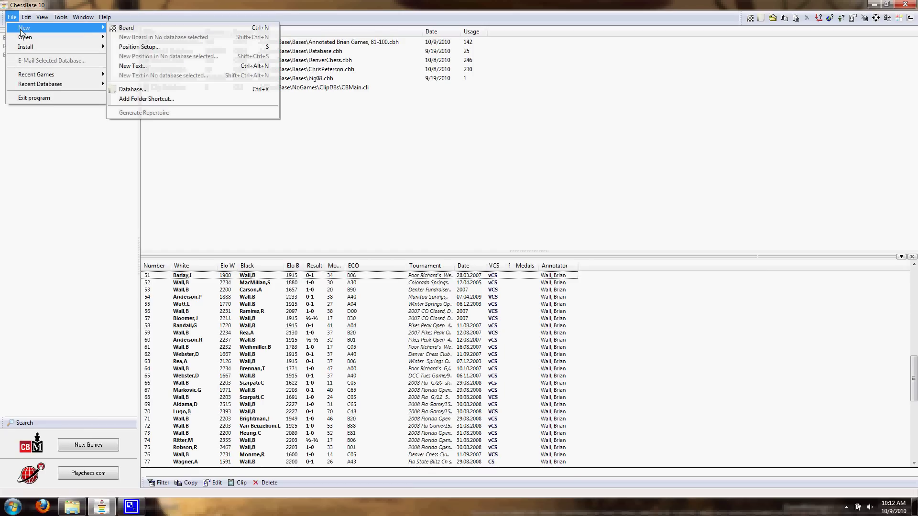
left_click(12, 17)
left_click(12, 17)
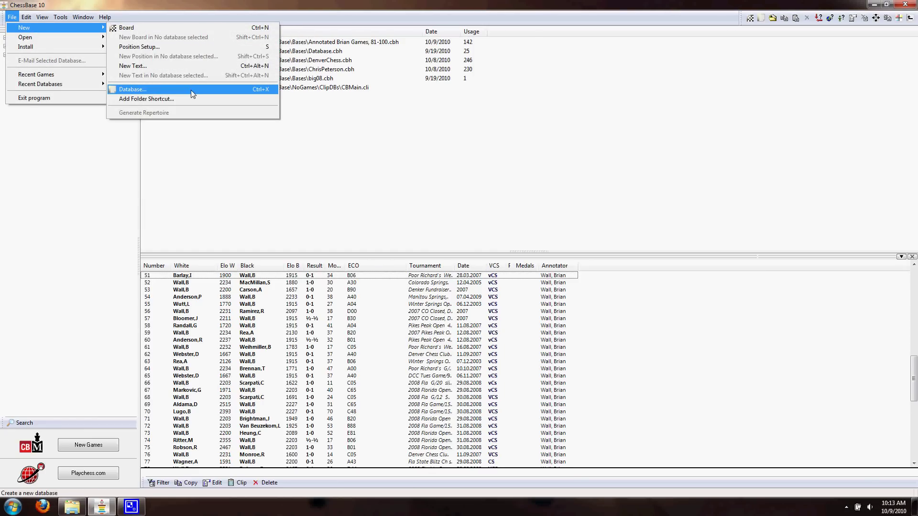
left_click(192, 92)
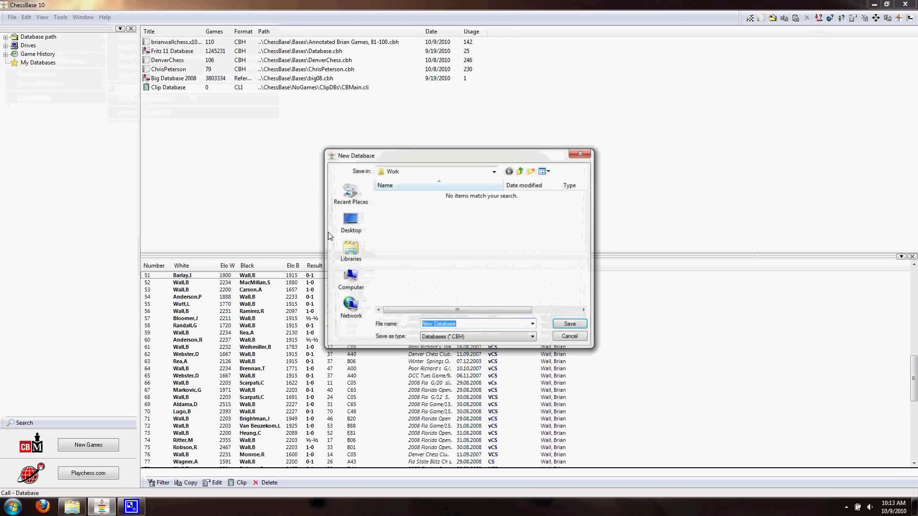
left_click(495, 171)
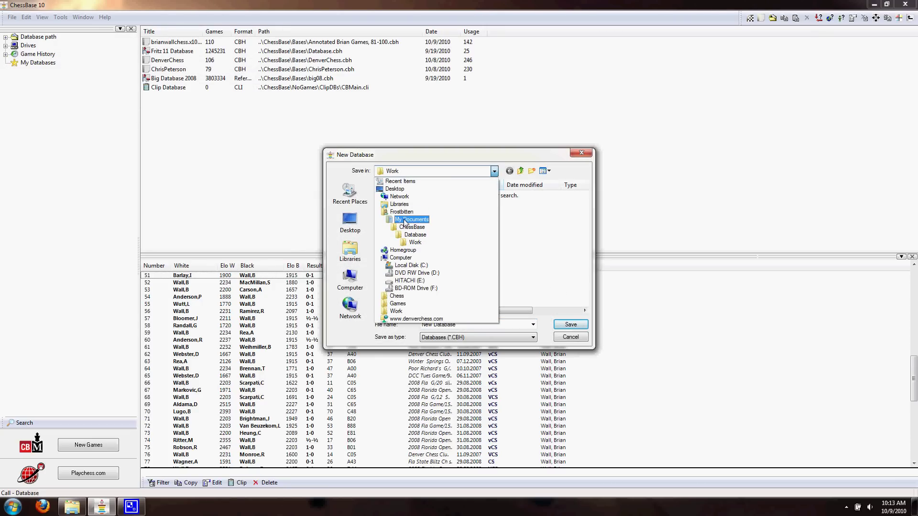
left_click(416, 235)
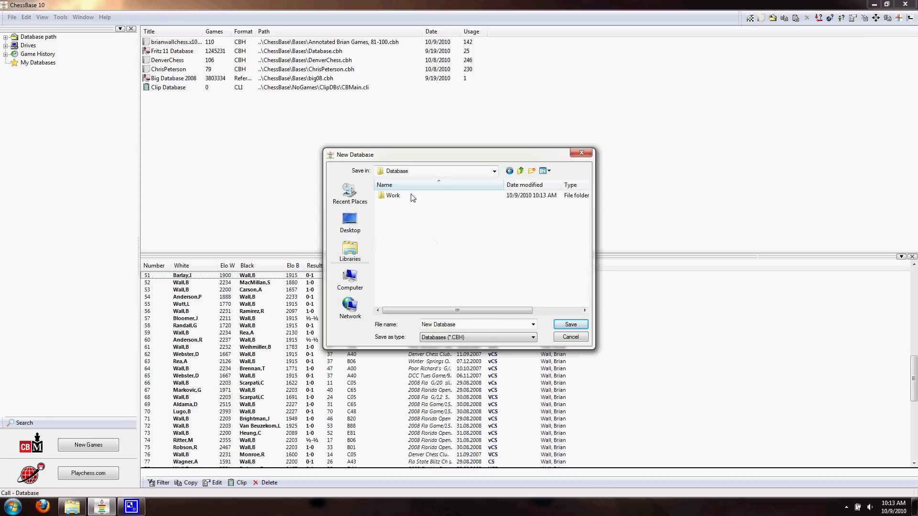
- Delete the stray Work folder from the Database folder
right_click(391, 198)
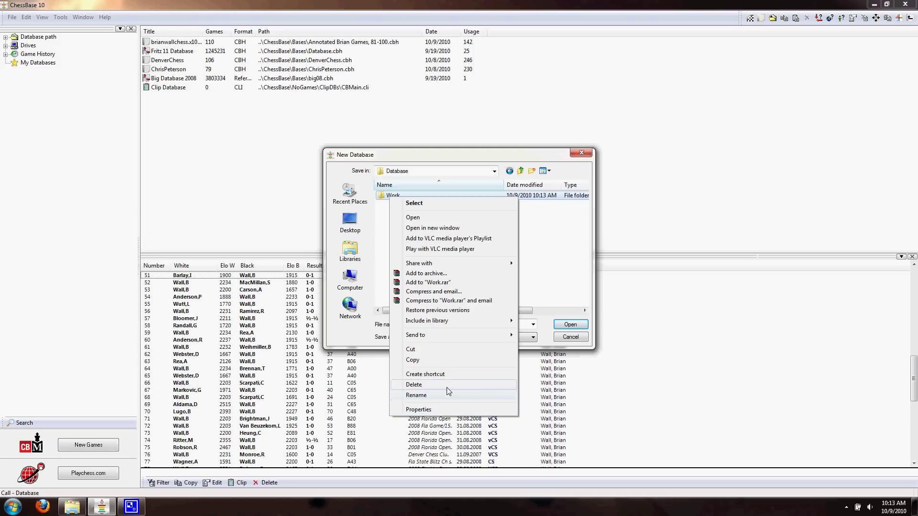
left_click(414, 384)
left_click(492, 291)
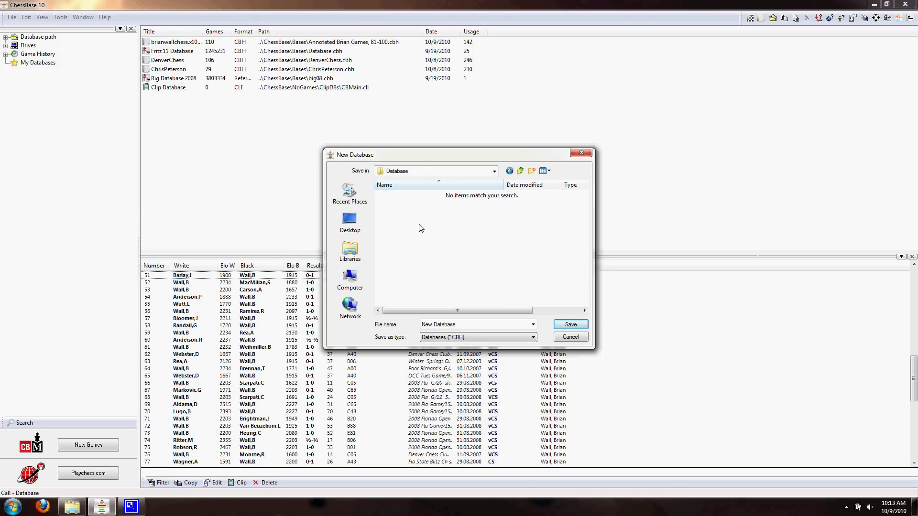
- Name the database 'new database' and create it, dismissing a location-not-available error
left_click(428, 325)
key("End")
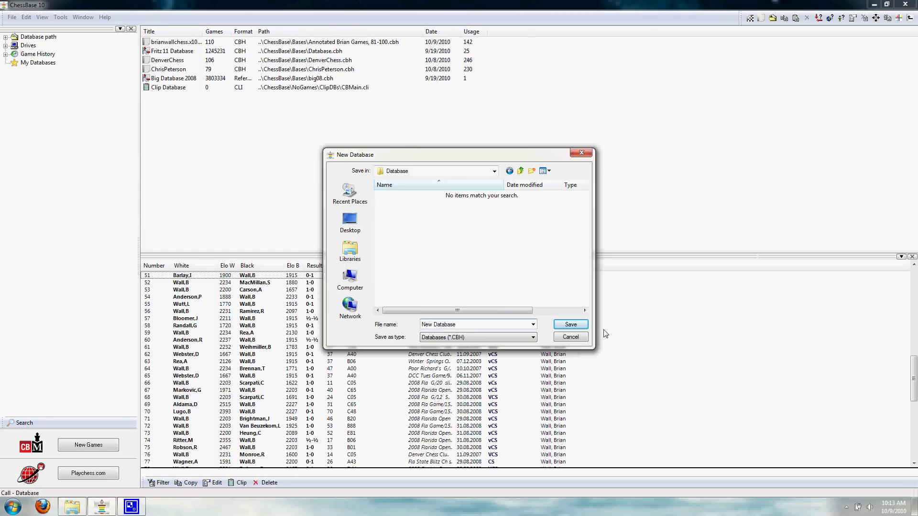
left_click(572, 326)
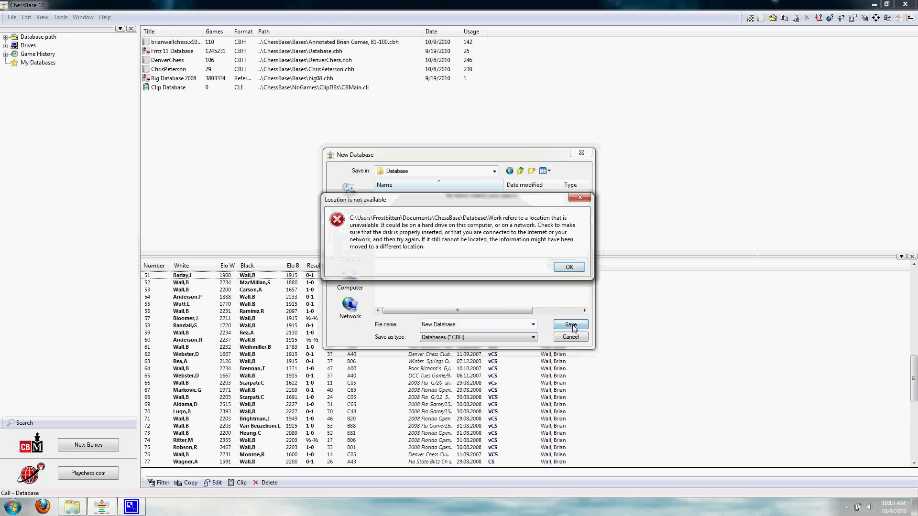
left_click(570, 266)
left_click_drag(482, 324, 324, 322)
type("new database")
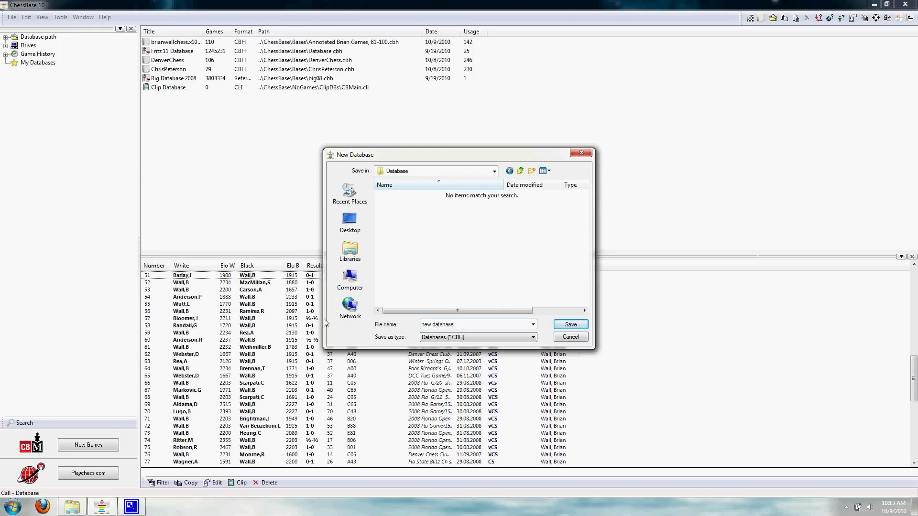
key("Return")
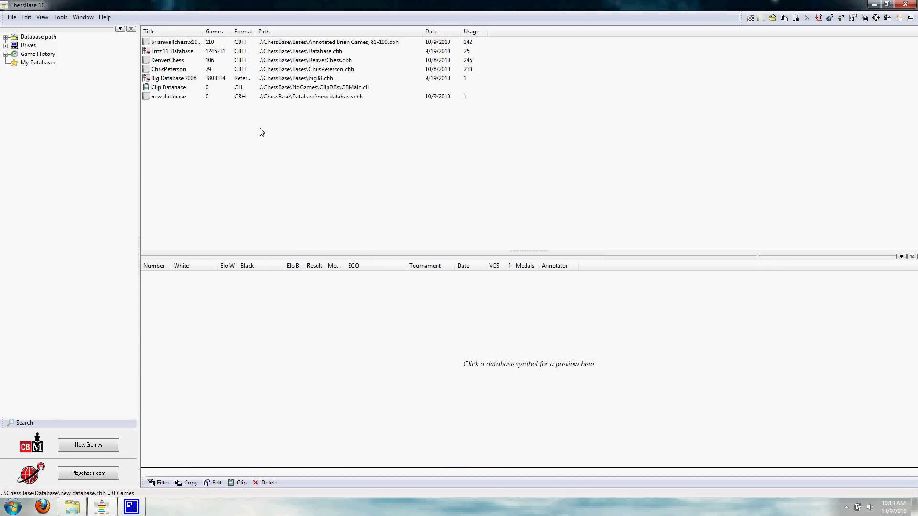
left_click(247, 99)
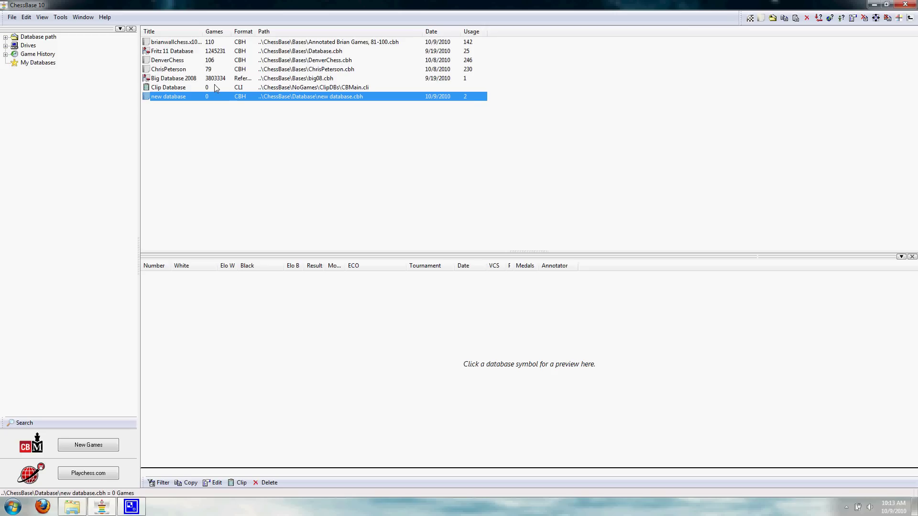
left_click(184, 80)
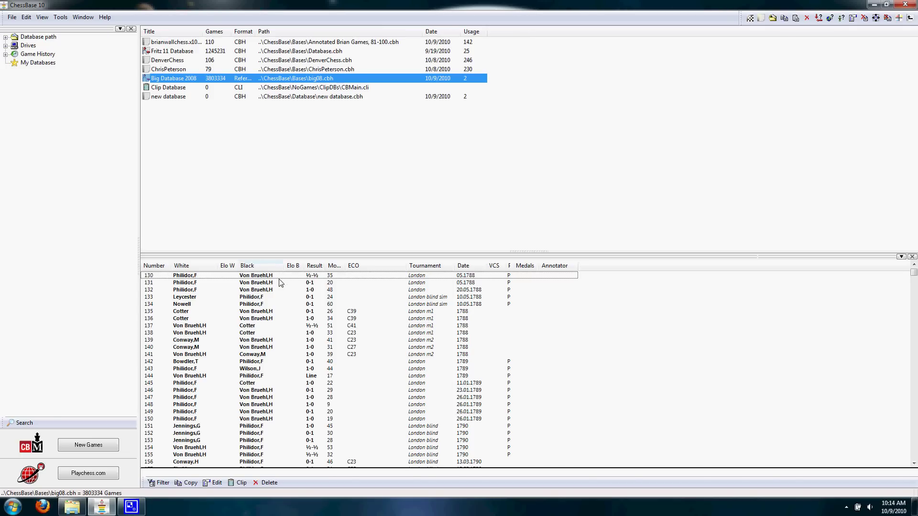
left_click(278, 277)
scroll(298, 354, "down", 4)
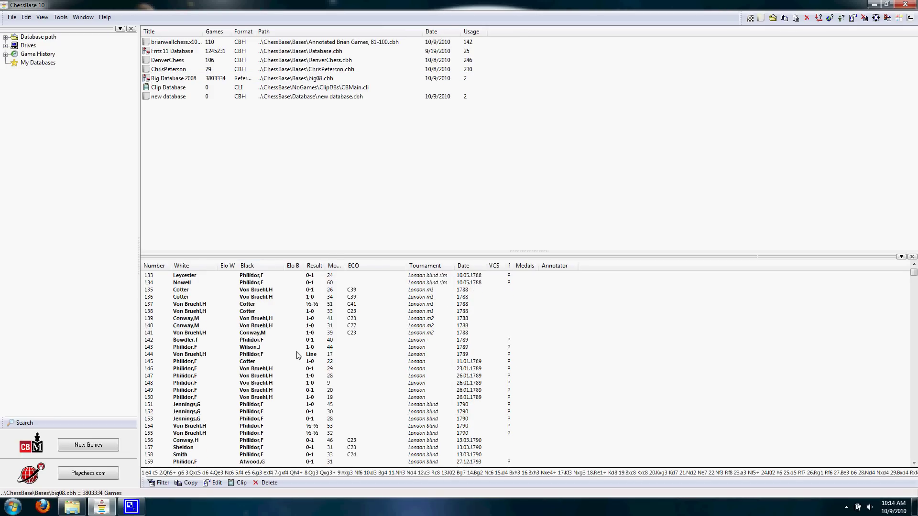
scroll(296, 357, "up", 18)
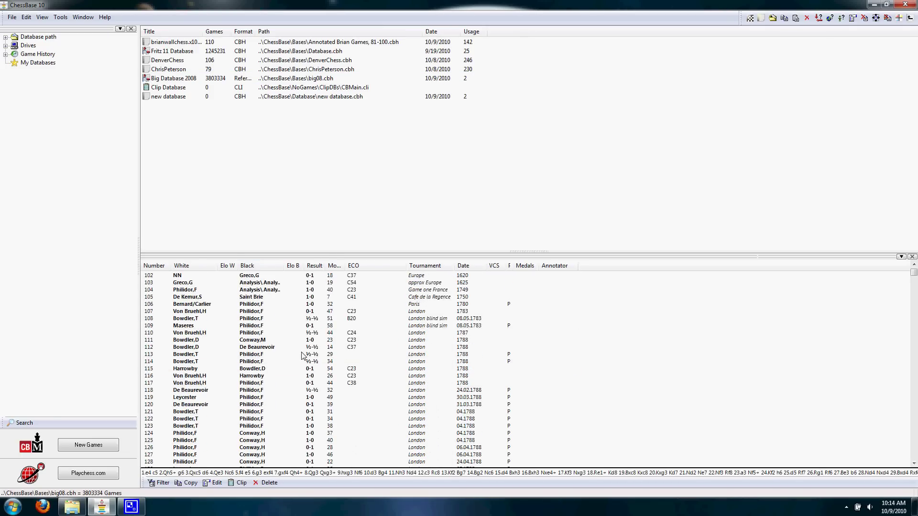
scroll(322, 369, "up", 20)
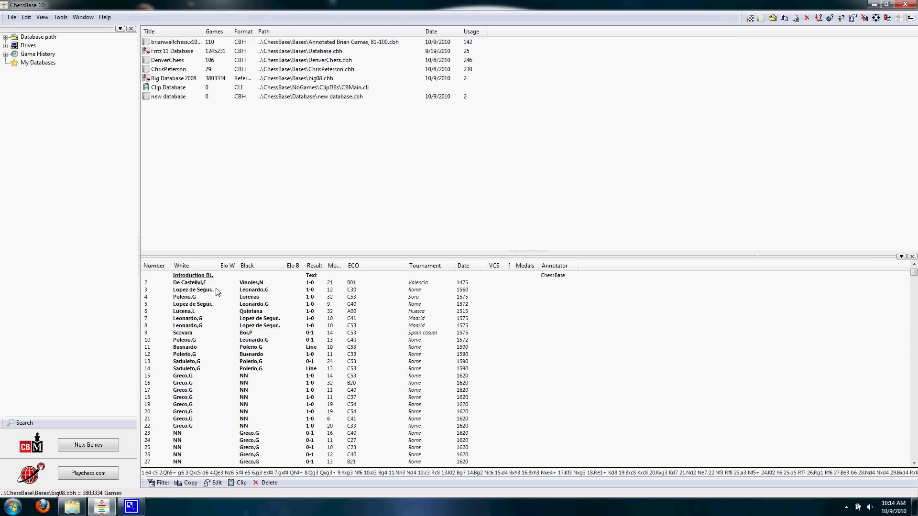
left_click(245, 293)
key("Down")
key("Down")
key("Down")
key("Down")
key("Down")
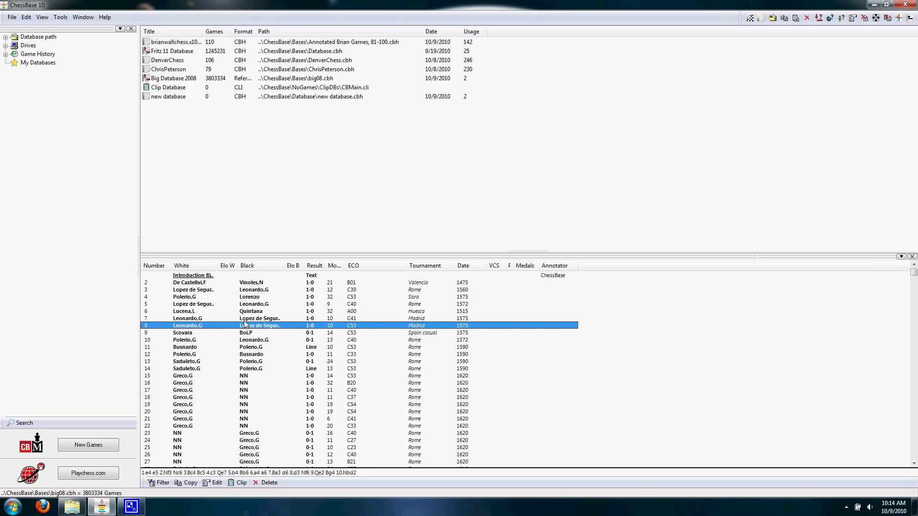
left_click(242, 312)
left_click(191, 376)
scroll(225, 382, "down", 20)
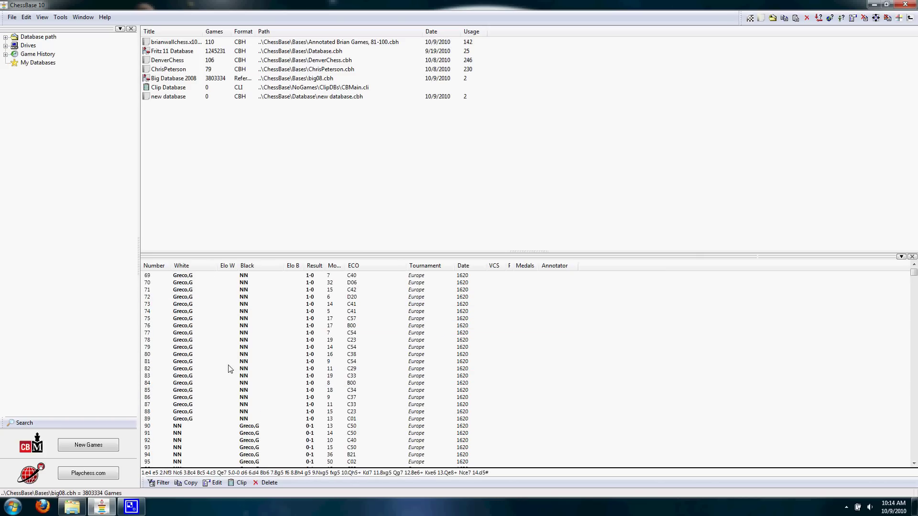
scroll(227, 382, "down", 12)
scroll(287, 412, "up", 8)
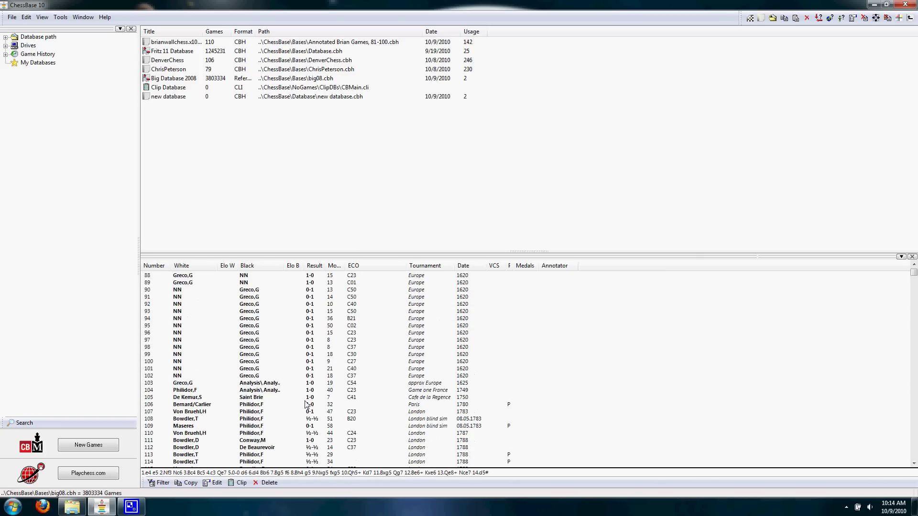
scroll(308, 401, "up", 20)
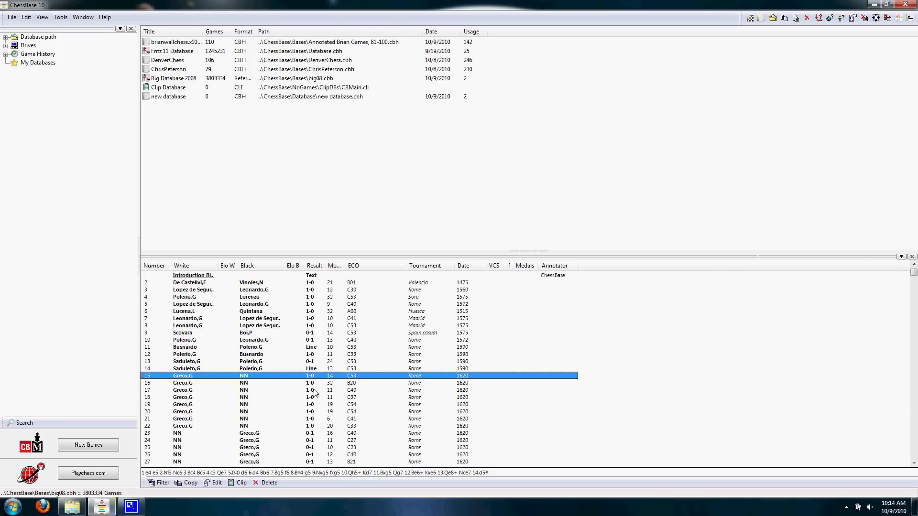
left_click(173, 98)
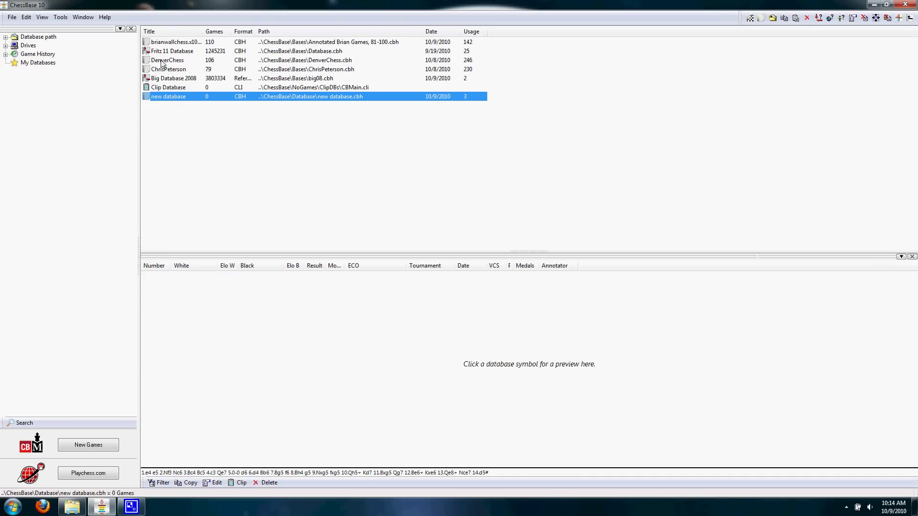
- Start a new game board and play 1.e4 e5 2.Nf3 a6 3.Bc4
left_click(12, 16)
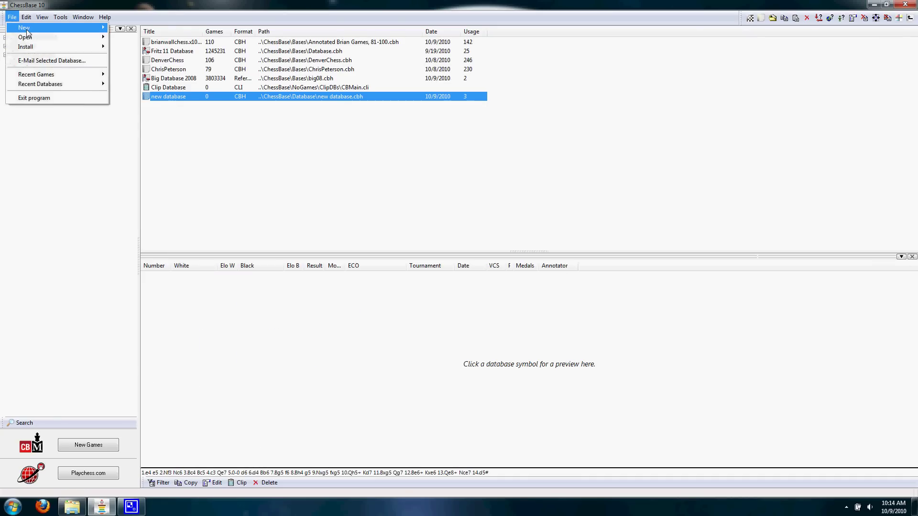
mouse_move(48, 27)
left_click(164, 32)
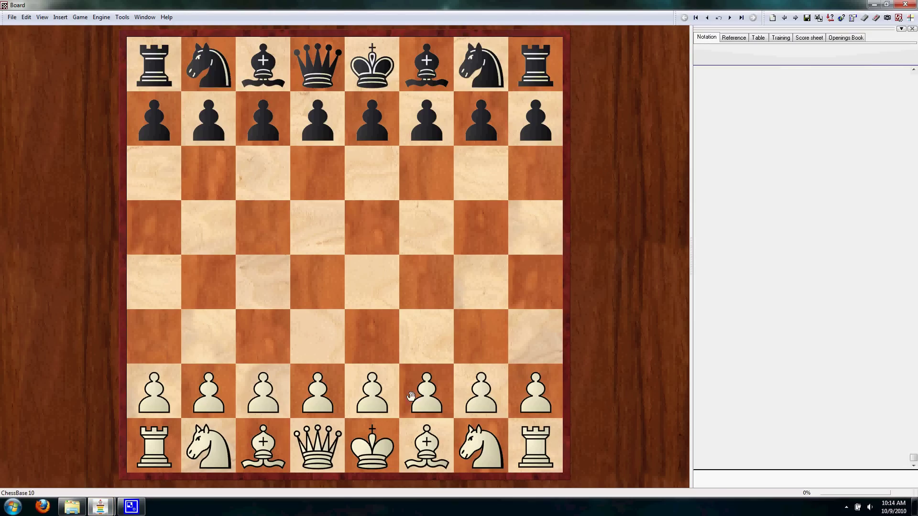
left_click_drag(364, 402, 373, 282)
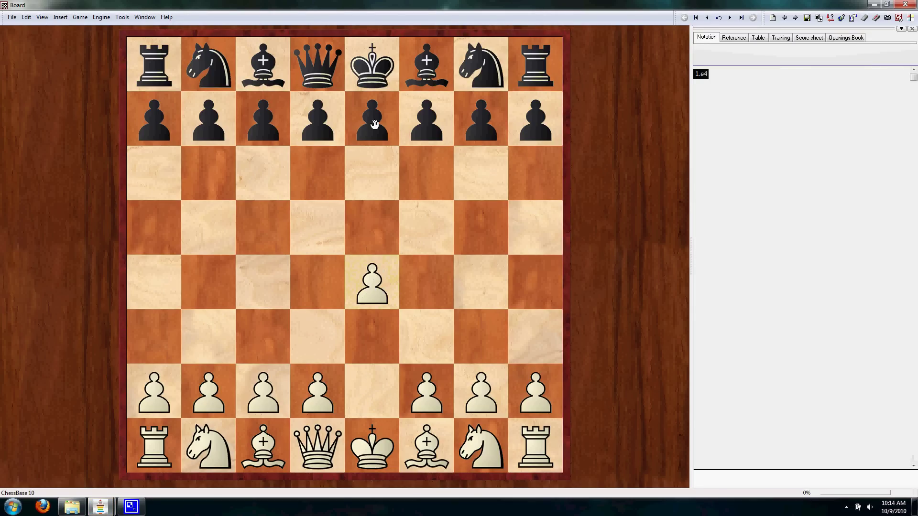
left_click_drag(374, 124, 373, 227)
left_click_drag(480, 444, 426, 337)
left_click_drag(168, 99, 162, 175)
left_click_drag(426, 435, 263, 282)
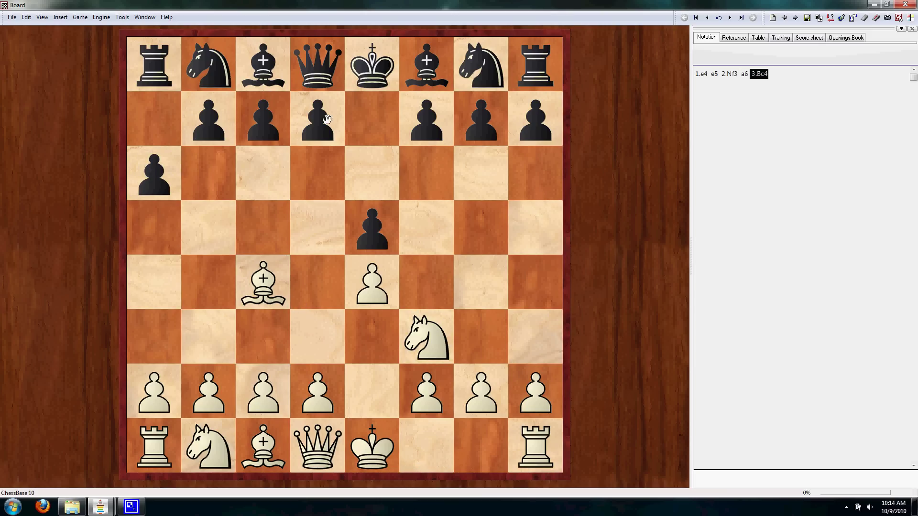
left_click_drag(426, 65, 127, 82)
- Continue with 3...b6 4.Nc3 d6 5.O-O Bg4
left_click_drag(215, 126, 209, 172)
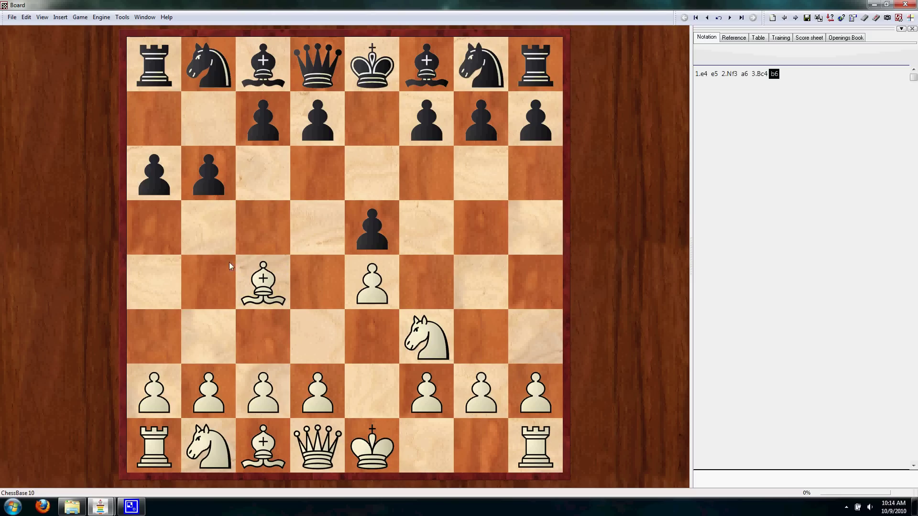
left_click_drag(220, 454, 268, 339)
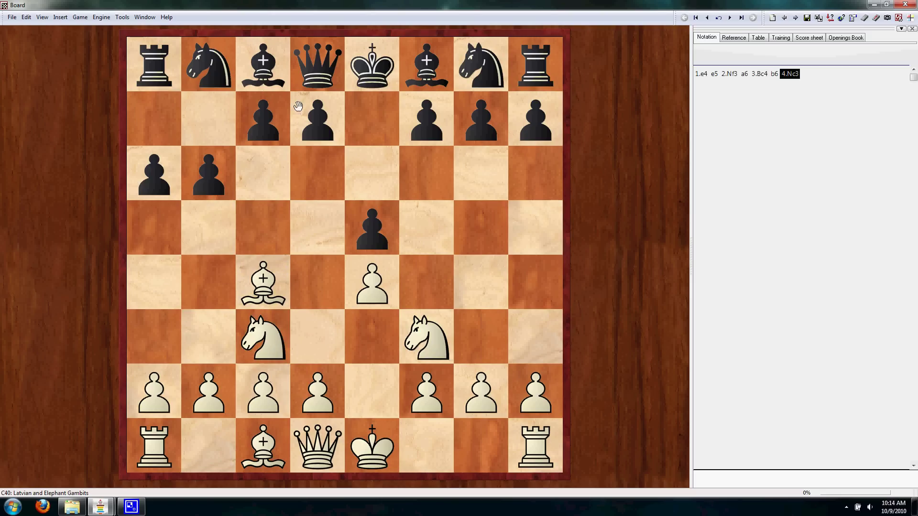
left_click_drag(298, 105, 328, 174)
left_click_drag(388, 459, 493, 457)
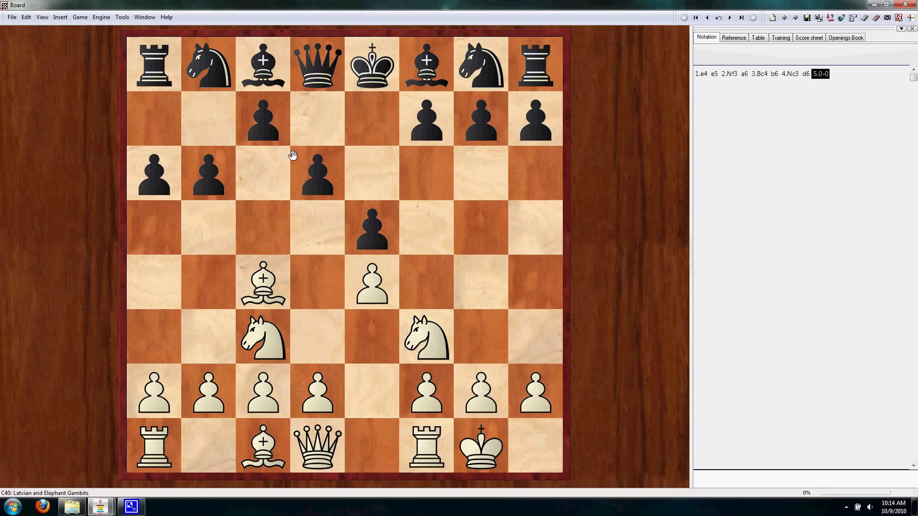
left_click_drag(262, 67, 477, 282)
- Finish with 6.Nxe5 Bxd1 7.Bxf7+ Ke7 8.Nd5# checkmate
left_click_drag(426, 337, 382, 223)
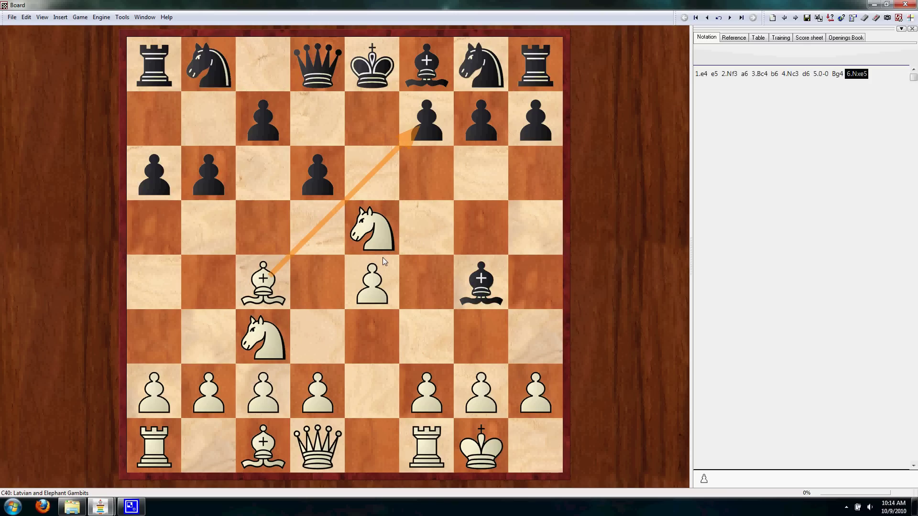
left_click_drag(480, 282, 317, 447)
left_click_drag(437, 140, 438, 140)
left_click_drag(373, 65, 373, 120)
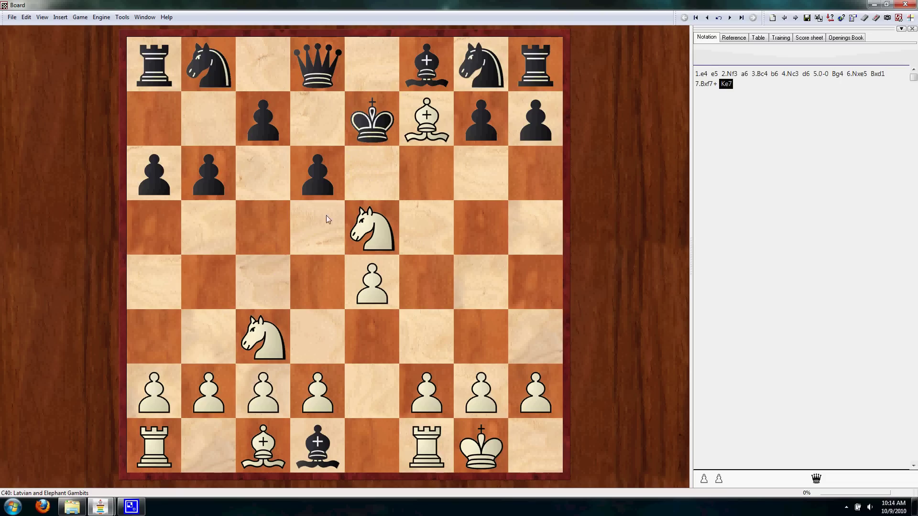
left_click_drag(263, 349, 319, 229)
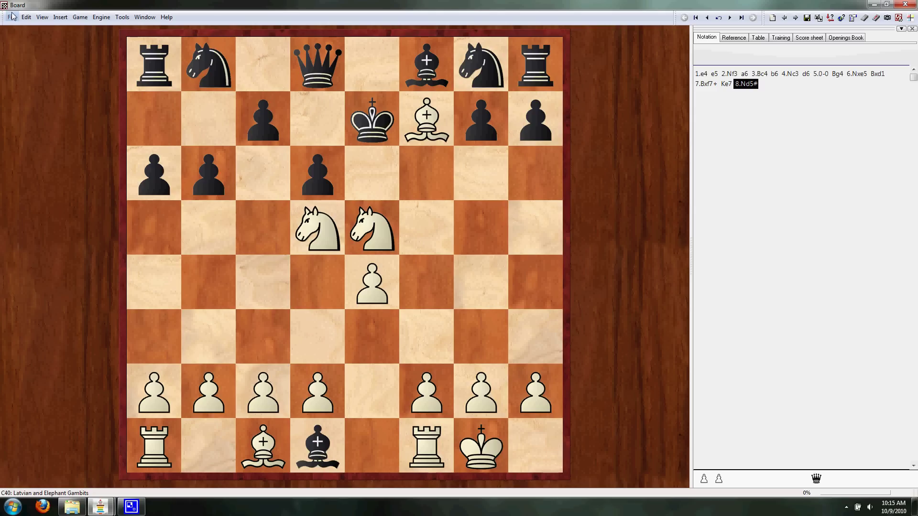
- Save the game, choosing 'new database' in the ChessBase Database folder as its destination
left_click(26, 17)
mouse_move(12, 17)
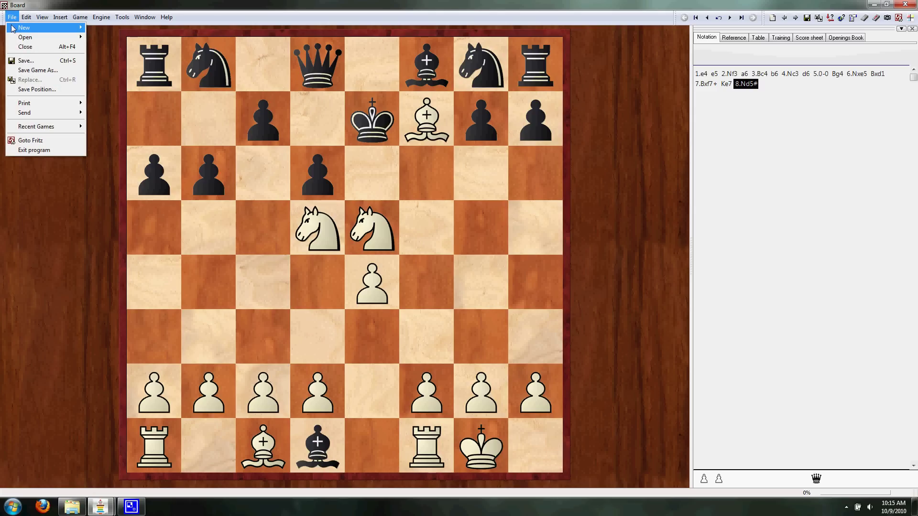
left_click(25, 61)
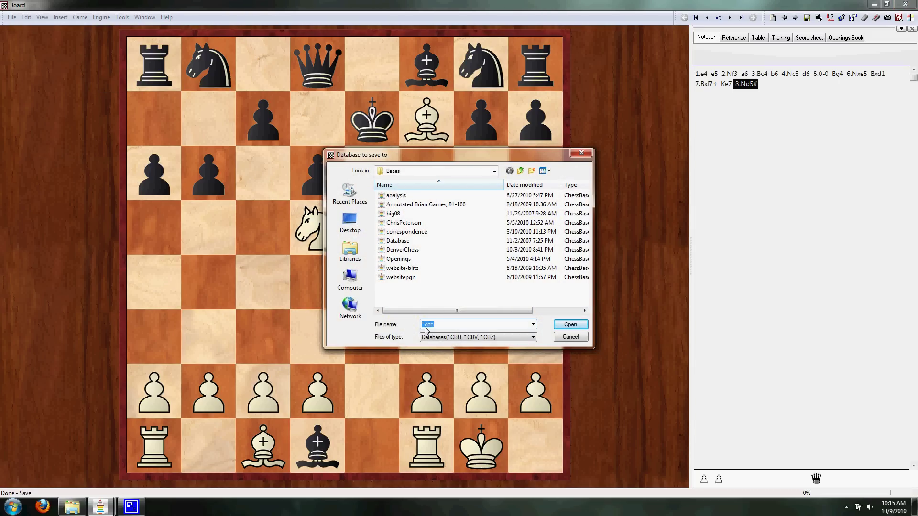
left_click(520, 171)
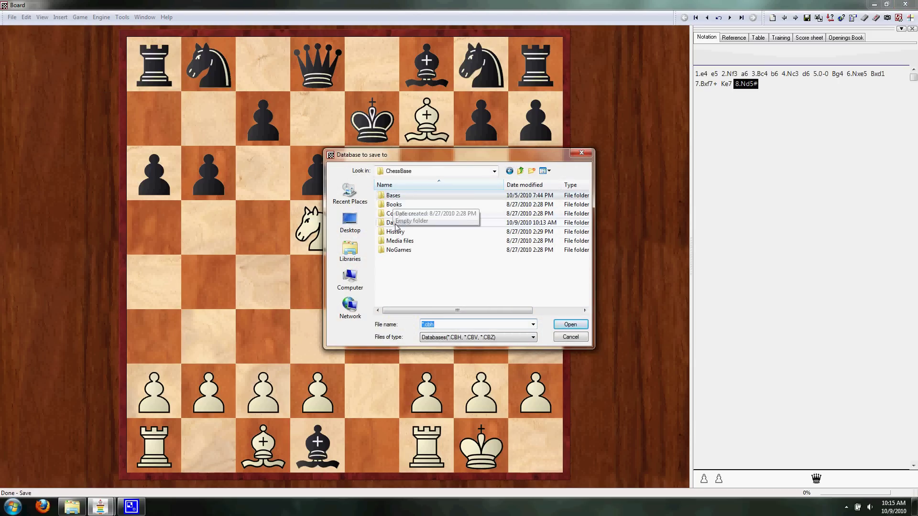
double_click(393, 223)
left_click(399, 195)
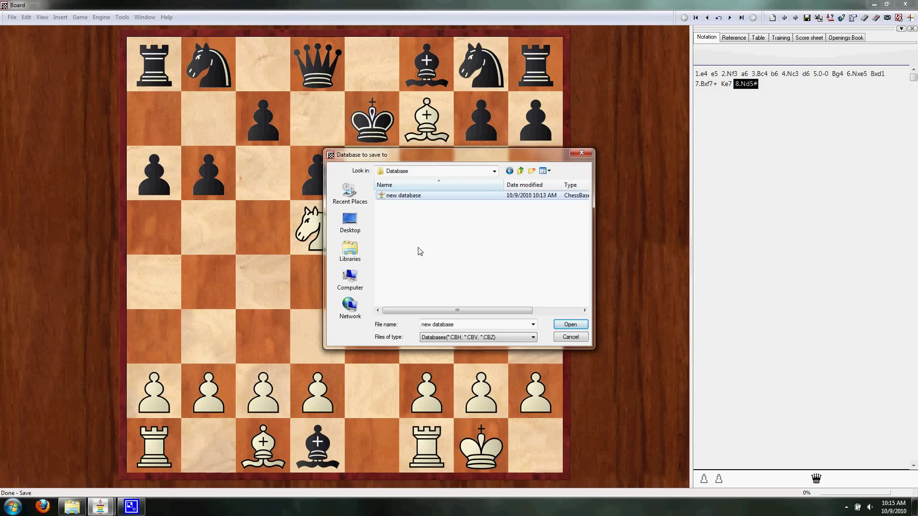
double_click(404, 196)
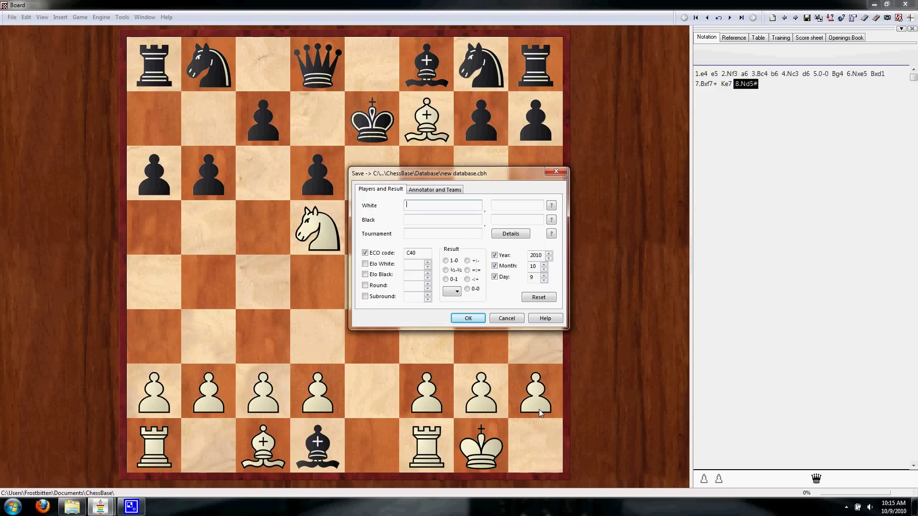
- Enter White's and Black's surnames and first names in the game details
left_click(434, 189)
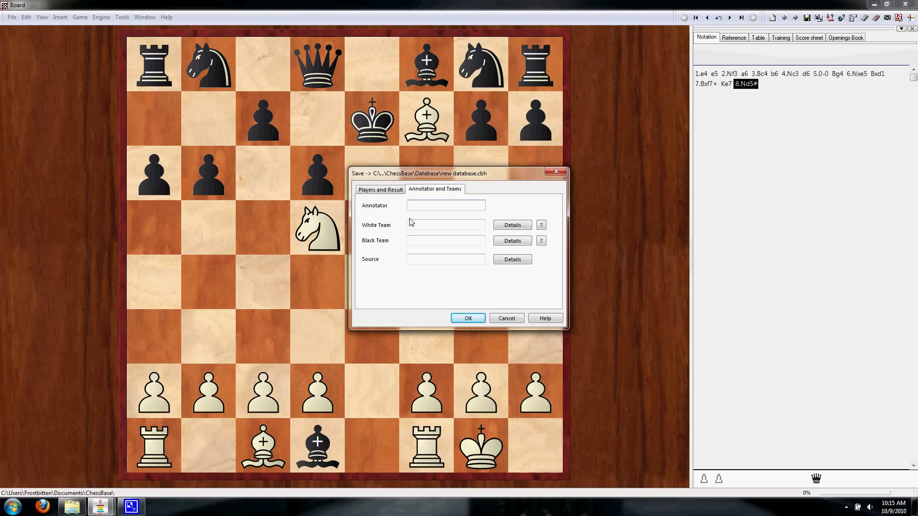
left_click(390, 190)
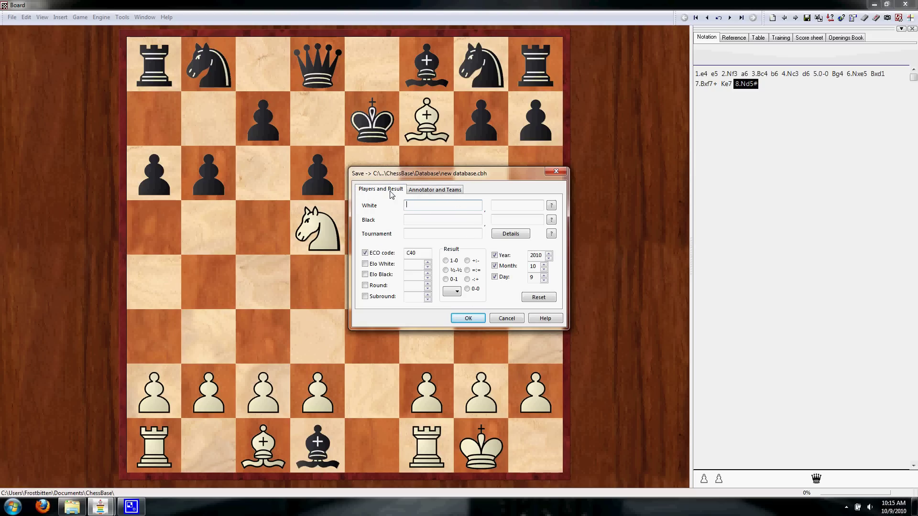
left_click(428, 203)
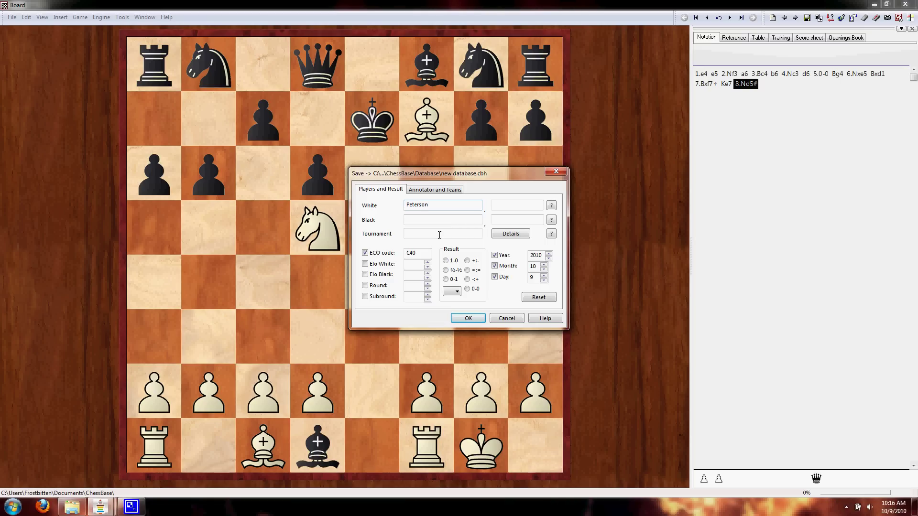
key("Tab")
left_click(427, 220)
key("Tab")
- Set Elo ratings 1928 and 2200, result 1-0, and save the game
left_click(425, 233)
left_click(425, 233)
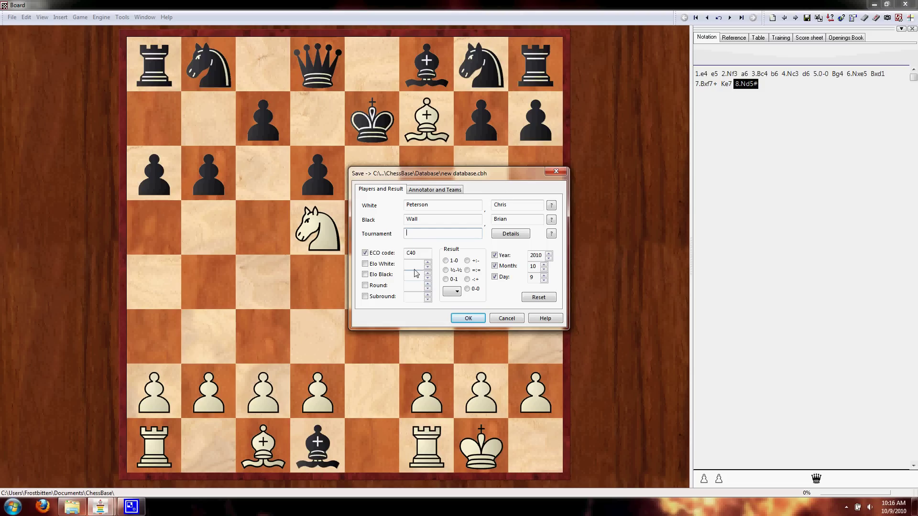
key("Tab")
left_click(414, 275)
type("2200")
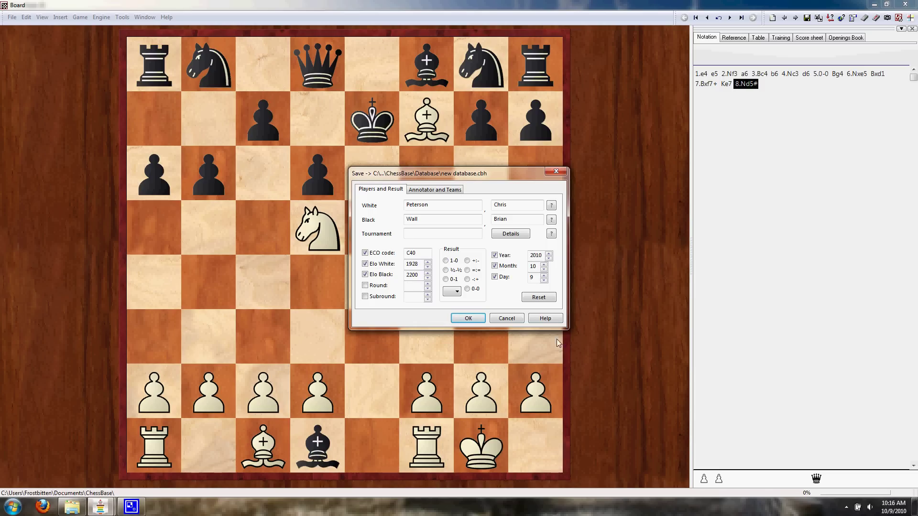
left_click(446, 260)
left_click(533, 266)
left_click(481, 319)
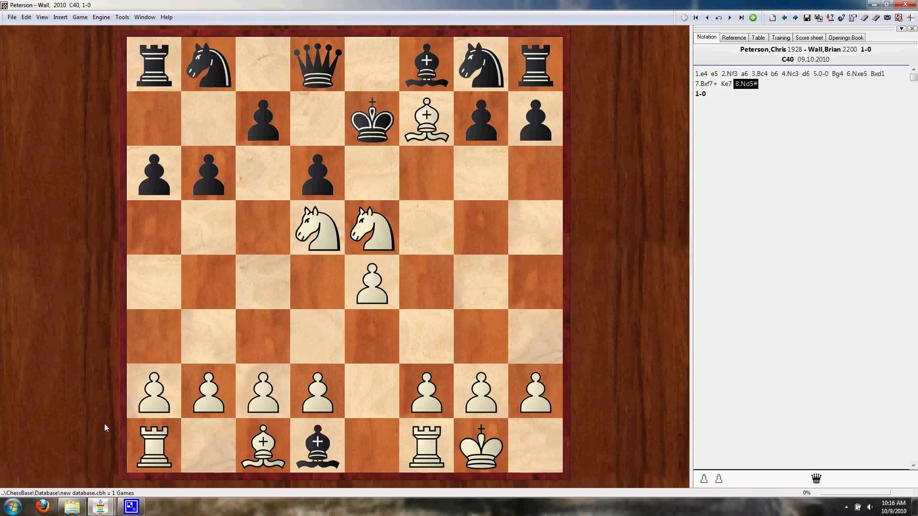
- Switch to the database window, select 'new database' and load its single saved game
mouse_move(102, 502)
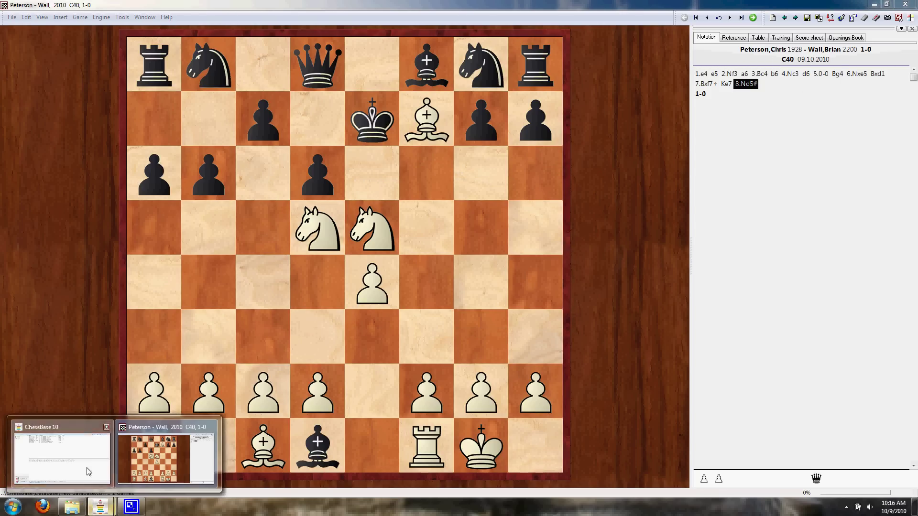
left_click(62, 457)
left_click(232, 365)
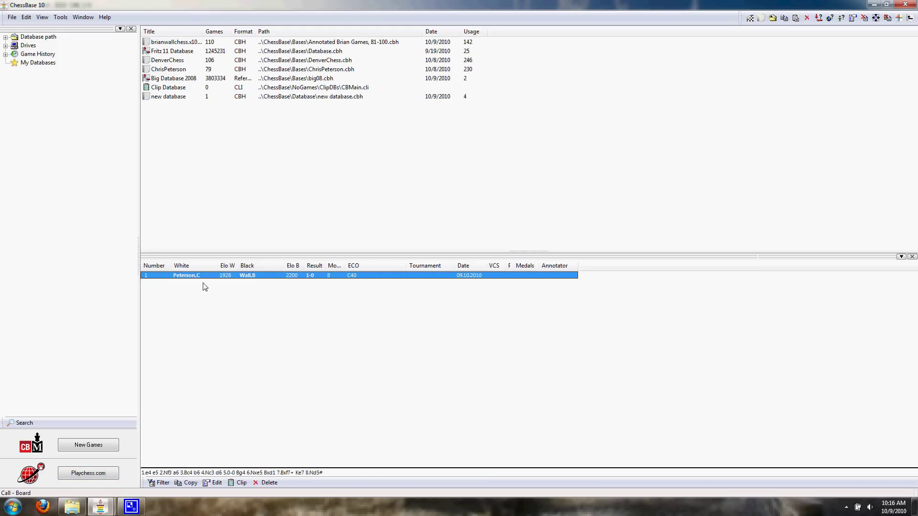
left_click(173, 100)
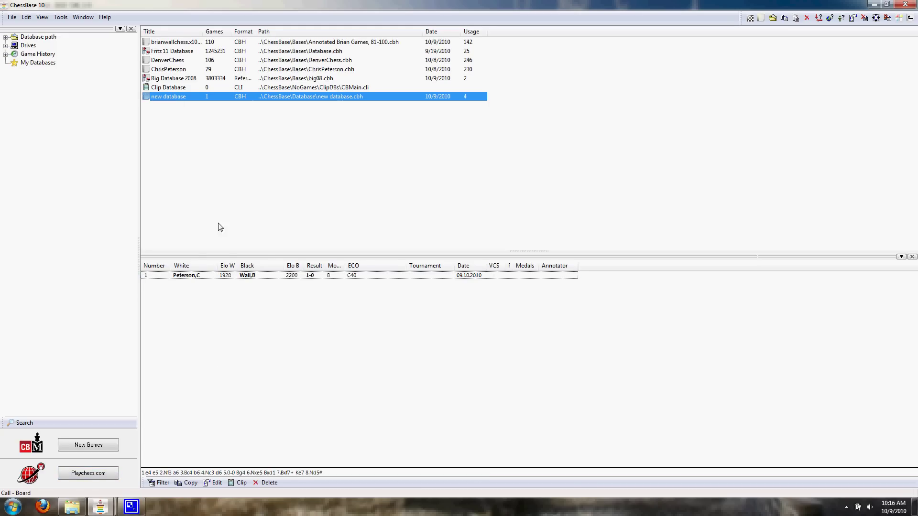
left_click(204, 277)
left_click(222, 322)
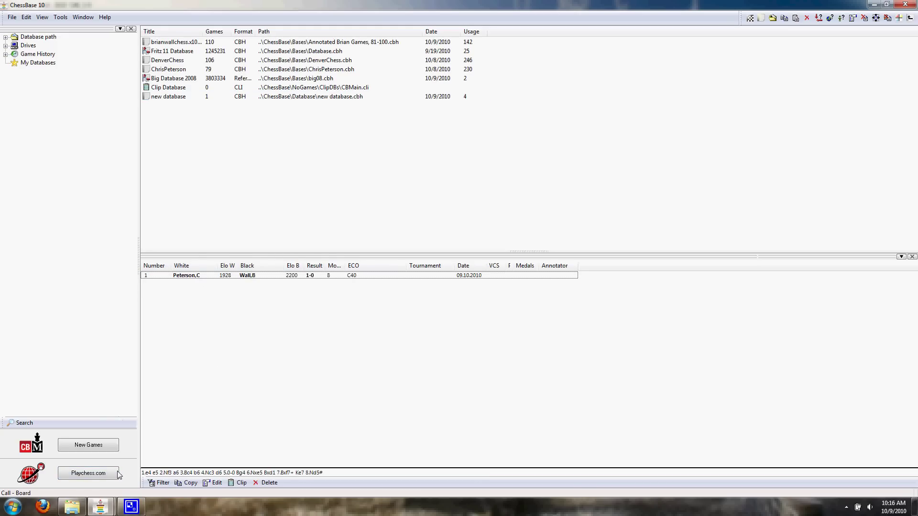
double_click(190, 275)
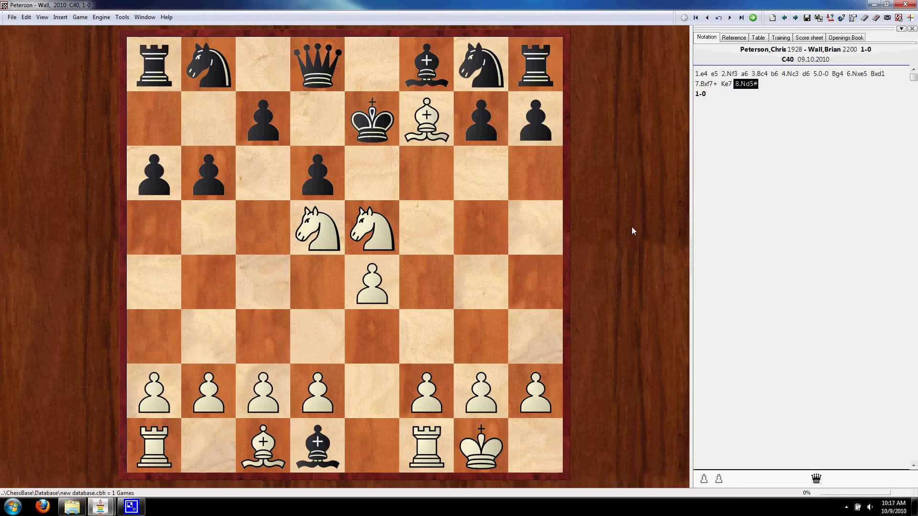
- Annotate White's 1.e4 with the ?? blunder sign
left_click(700, 74)
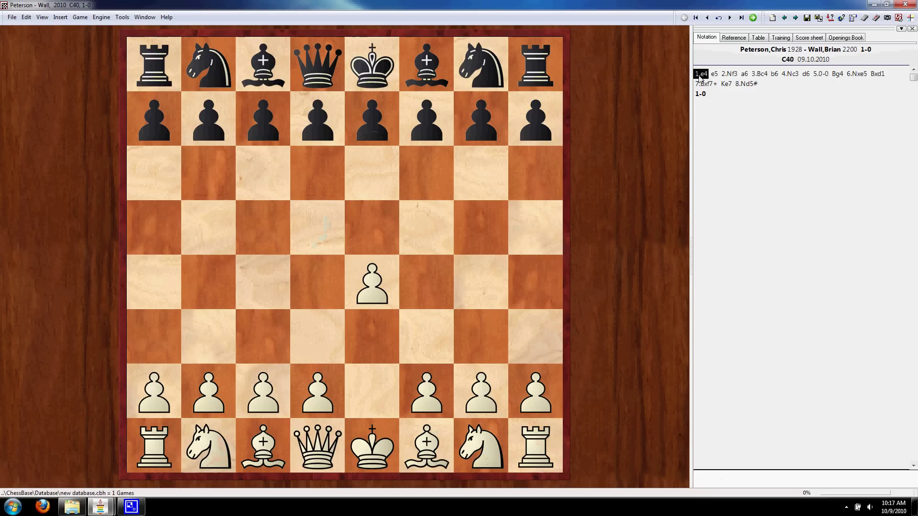
right_click(699, 77)
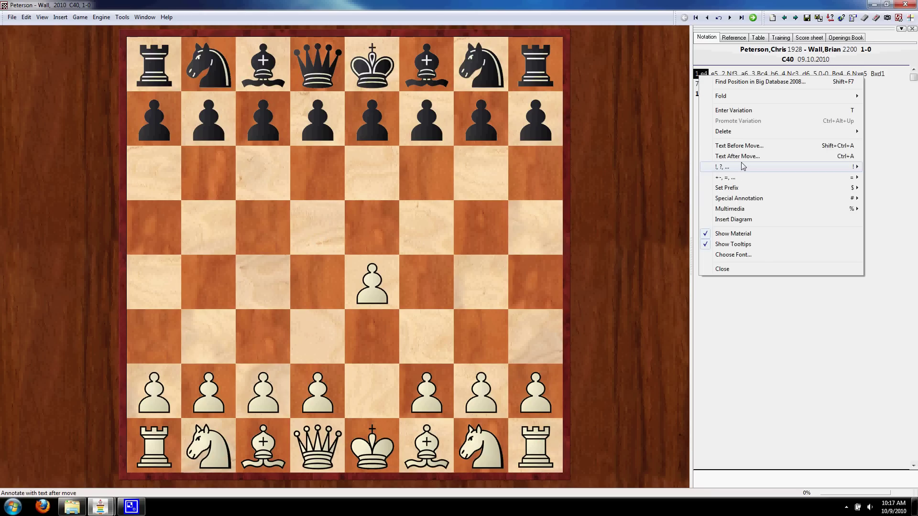
mouse_move(743, 166)
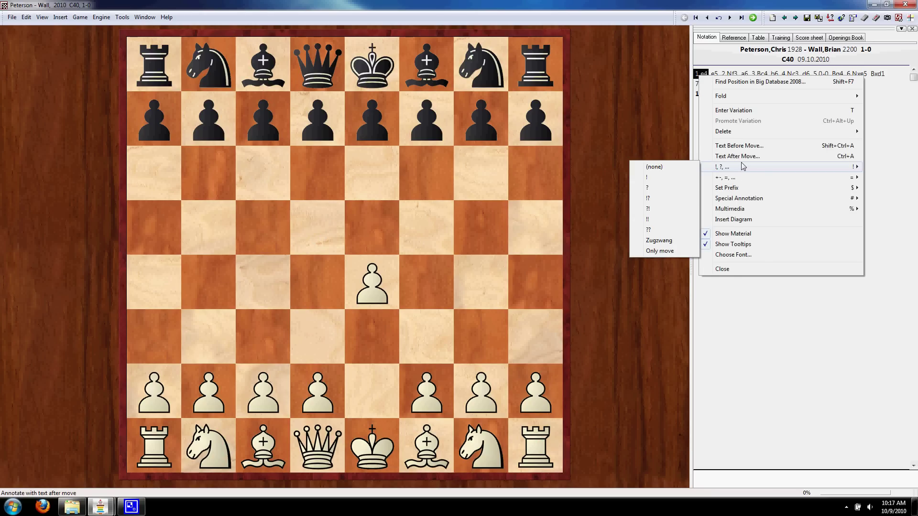
left_click(674, 230)
- Annotate Black's reply 1...e5 with the !! brilliant sign
left_click(721, 75)
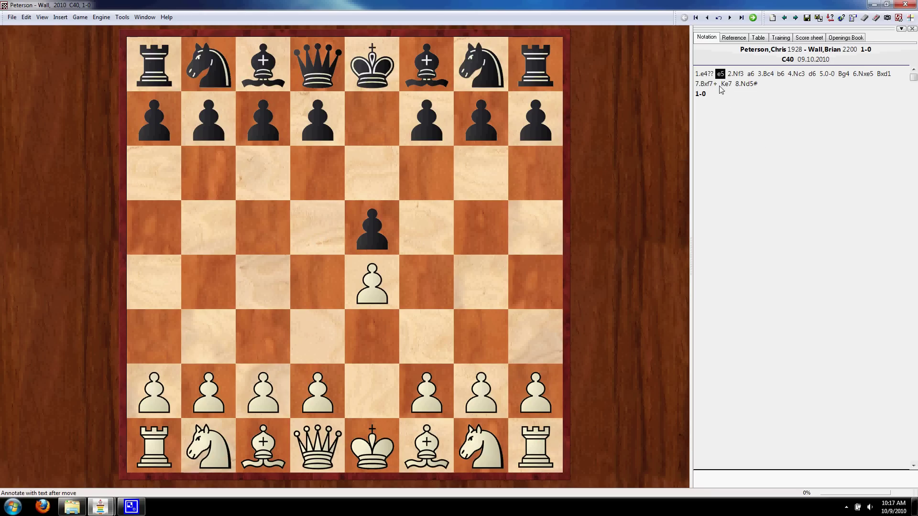
right_click(724, 75)
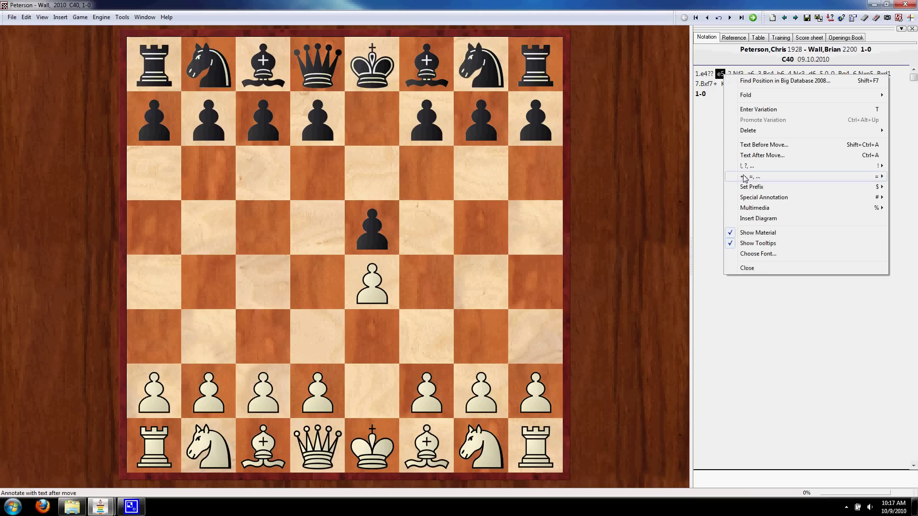
mouse_move(751, 166)
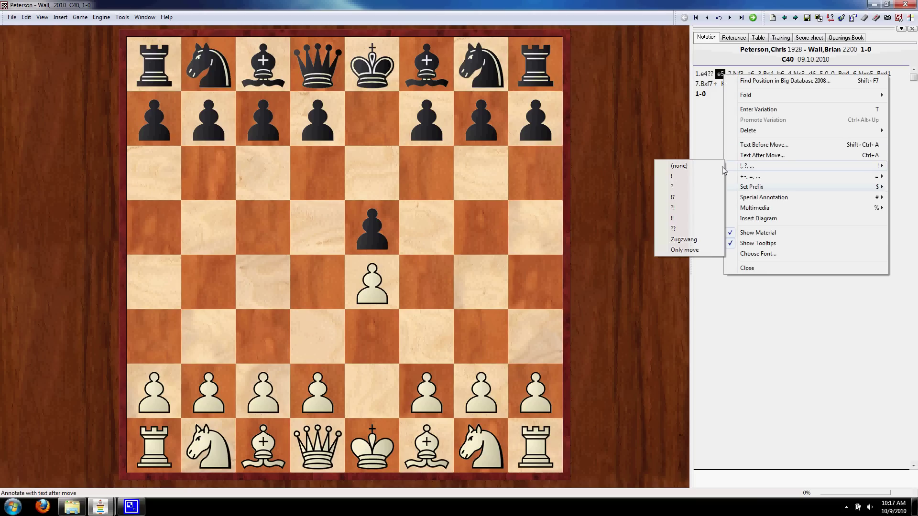
left_click(695, 219)
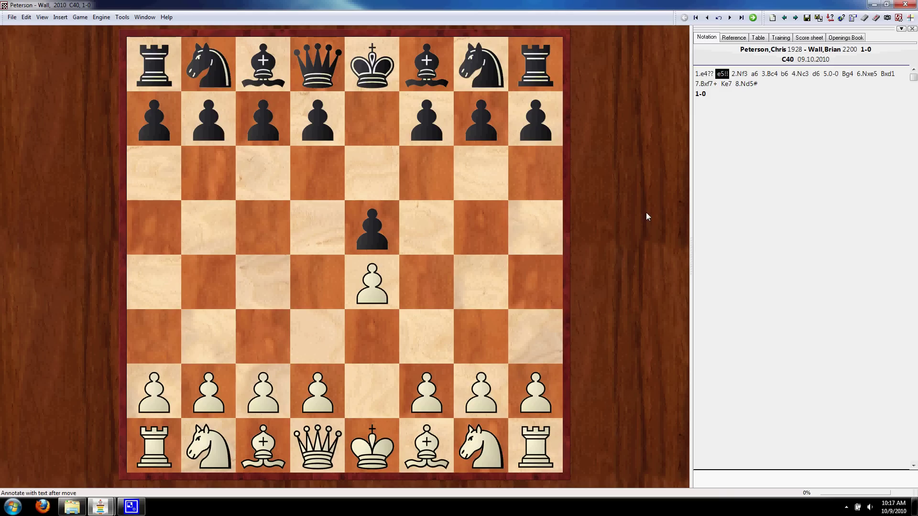
- Save the annotated game again with Ctrl+S and confirm
key("ctrl+s")
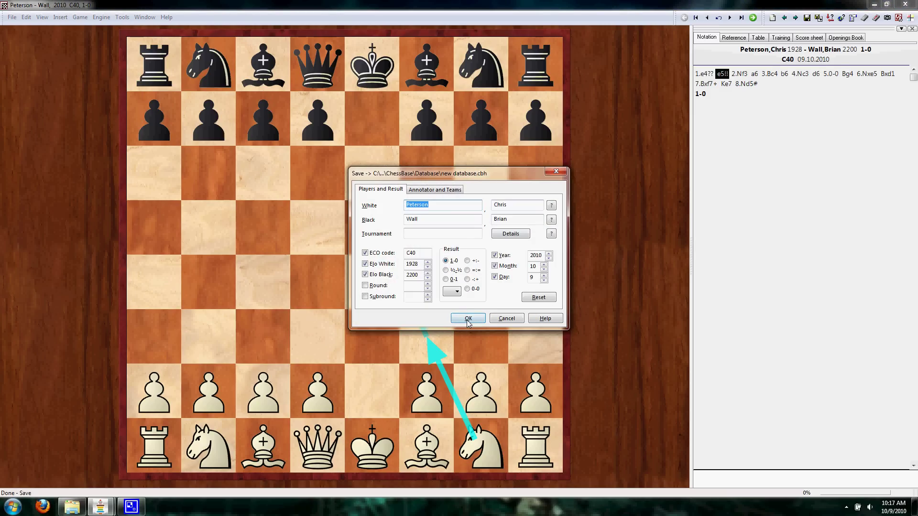
left_click(468, 319)
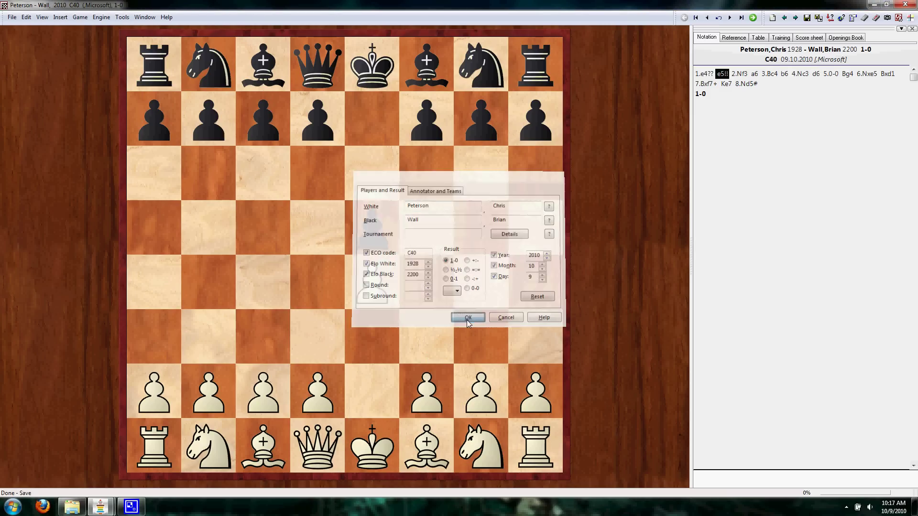
left_click(10, 18)
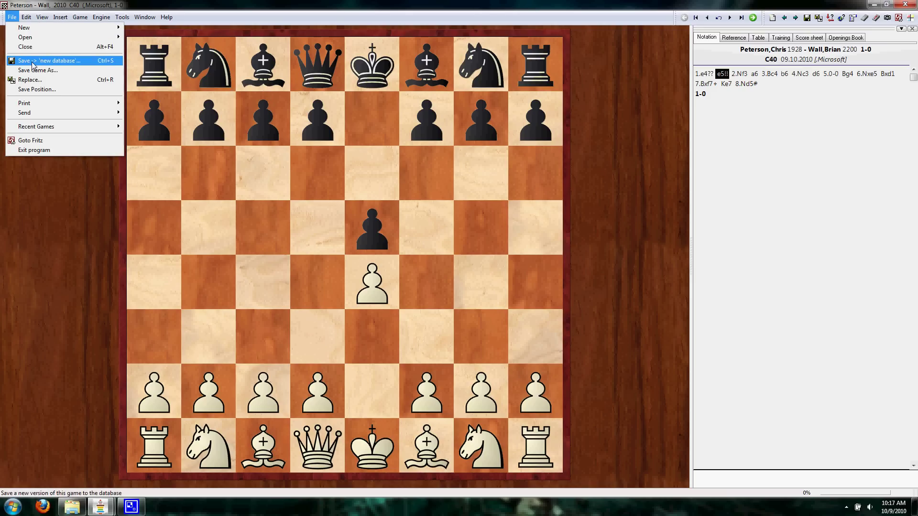
left_click(75, 206)
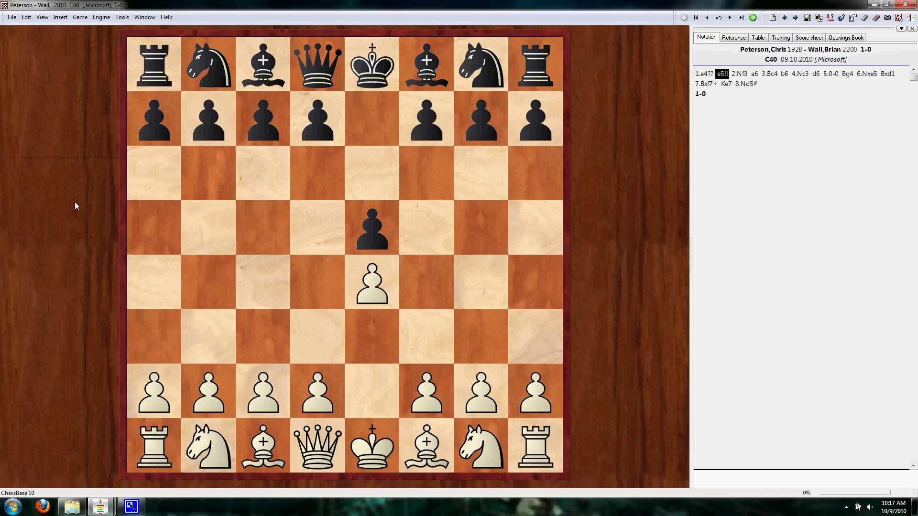
- Switch to the database window and select games 1 and 2 in the 'new database' list
mouse_move(103, 510)
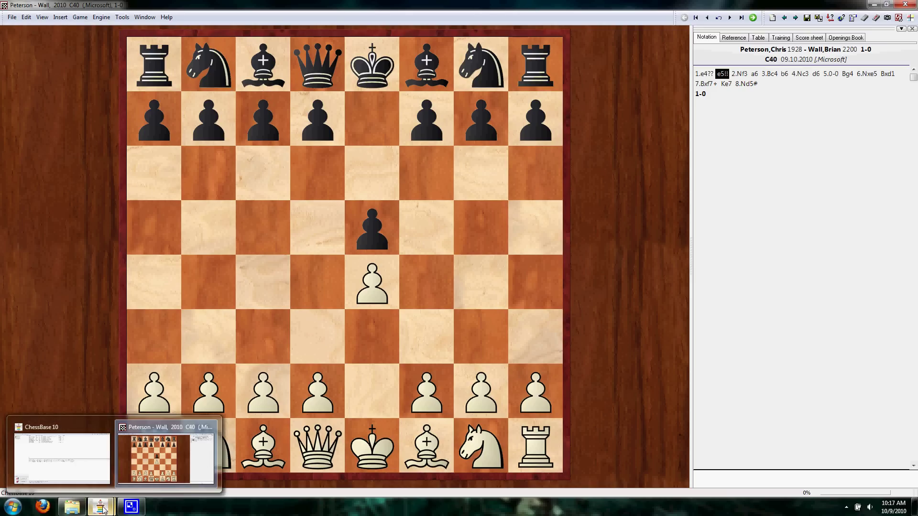
left_click(73, 461)
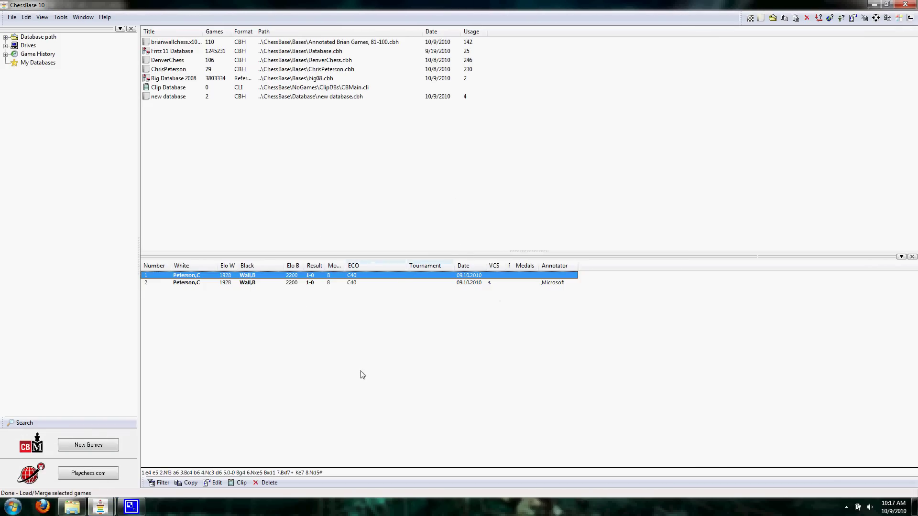
left_click(230, 283)
left_click(247, 276)
left_click(250, 283)
left_click(255, 276)
left_click(258, 283)
left_click(261, 276)
left_click(263, 283)
left_click(266, 277)
left_click(267, 282)
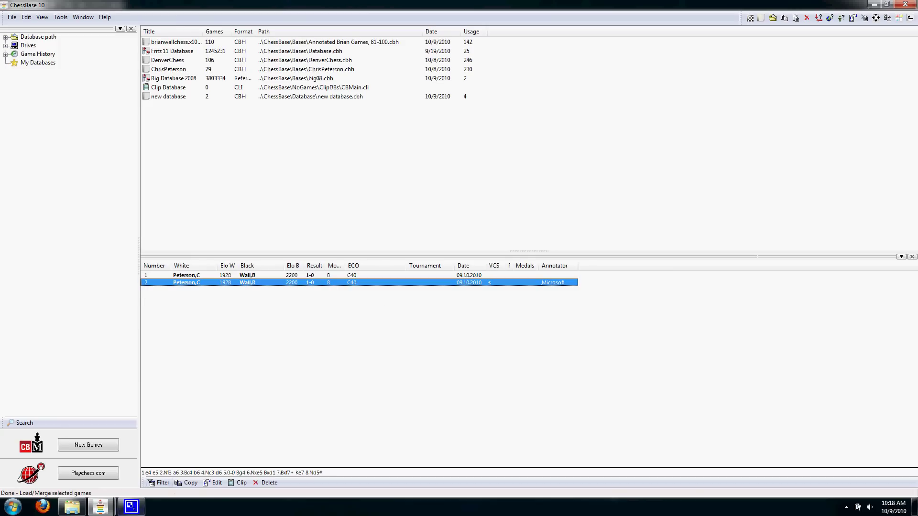
- Cancel the Save Game As dialog and load game 1 from the database list
mouse_move(101, 506)
left_click(178, 455)
left_click(12, 17)
left_click(46, 70)
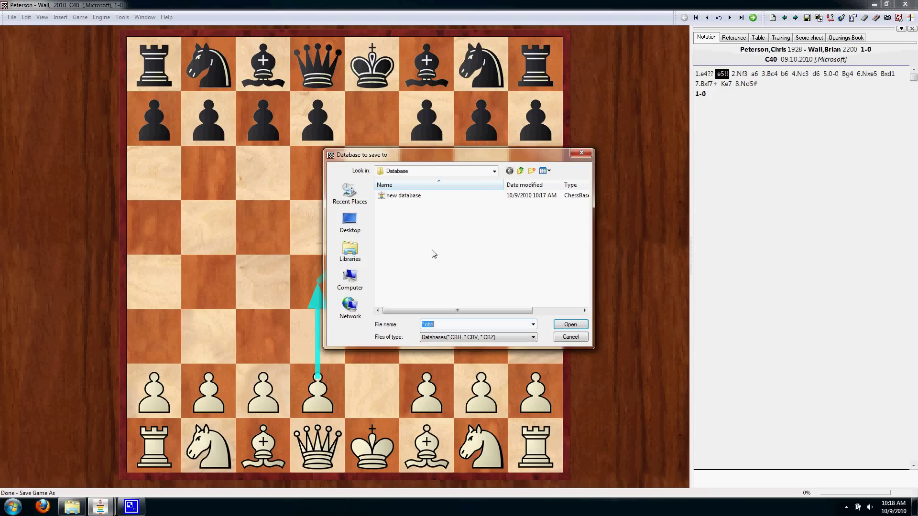
left_click(574, 325)
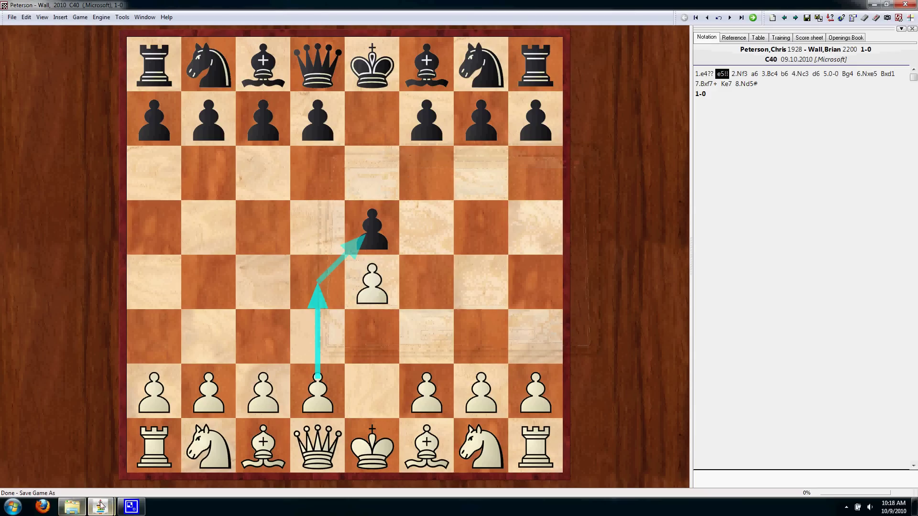
mouse_move(100, 505)
left_click(60, 451)
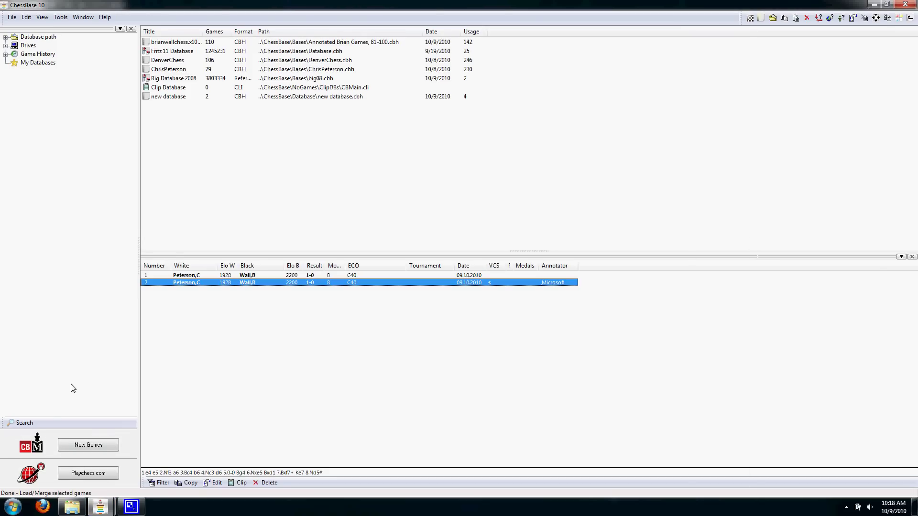
left_click(241, 276)
double_click(241, 276)
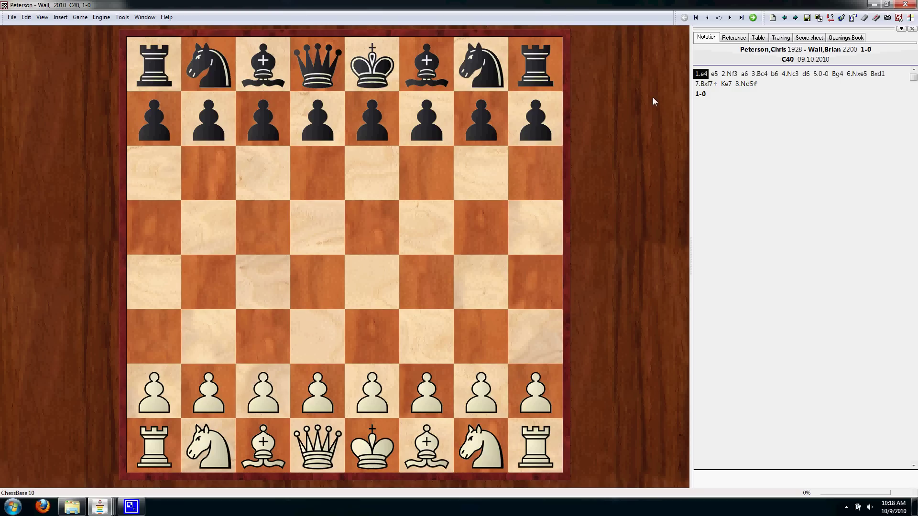
- Mark 1.e4 with ?? and 1...e5 with !! in the reopened game
right_click(706, 75)
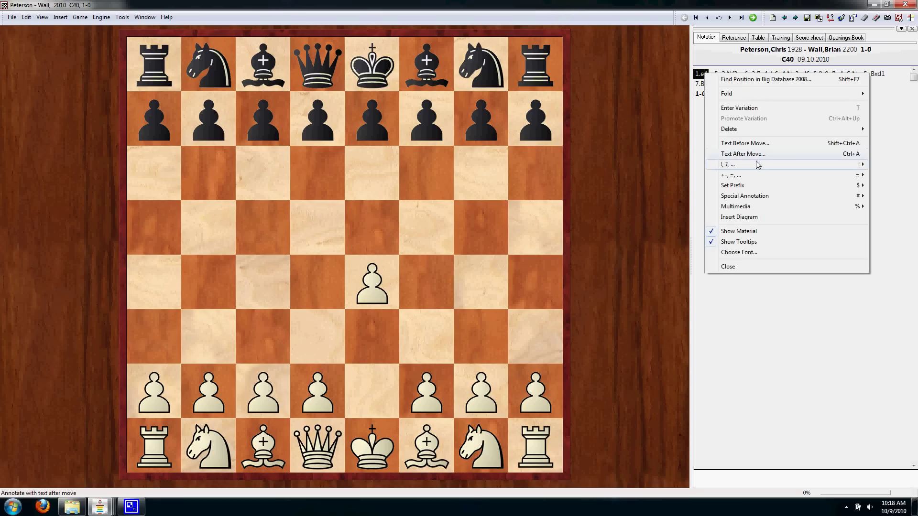
mouse_move(758, 165)
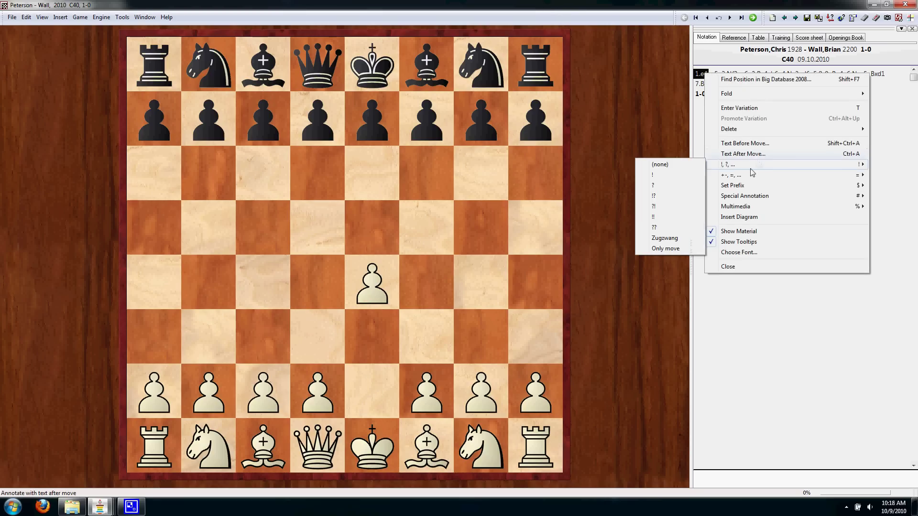
left_click(663, 227)
right_click(722, 78)
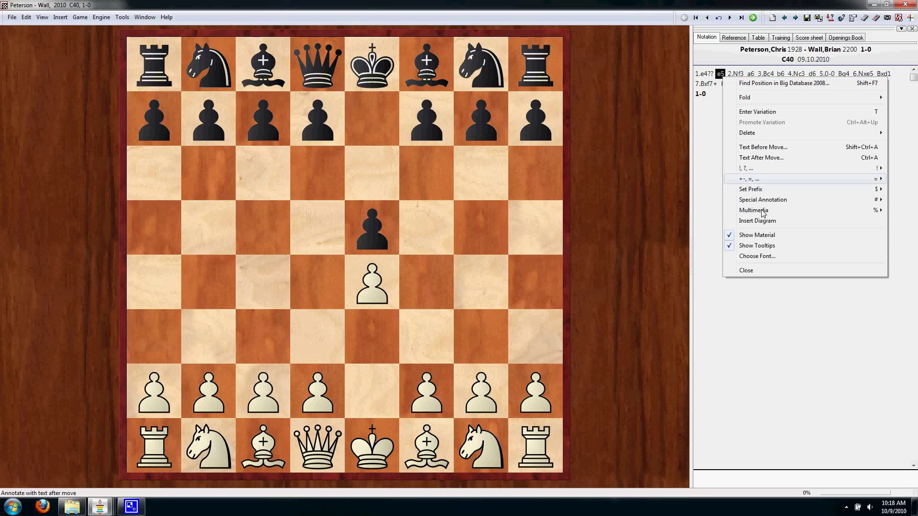
mouse_move(754, 171)
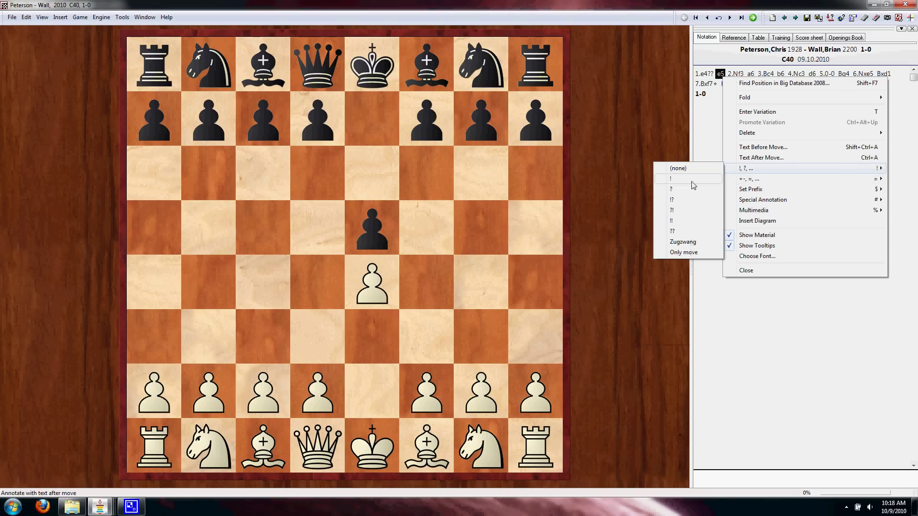
left_click(679, 221)
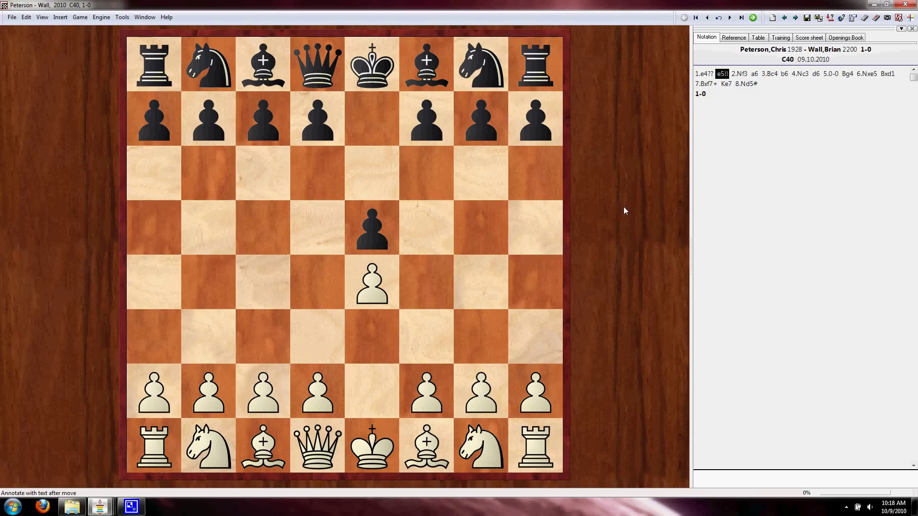
- Replace the first Peterson–Wall game in new database with the annotated version and close the board
left_click(11, 18)
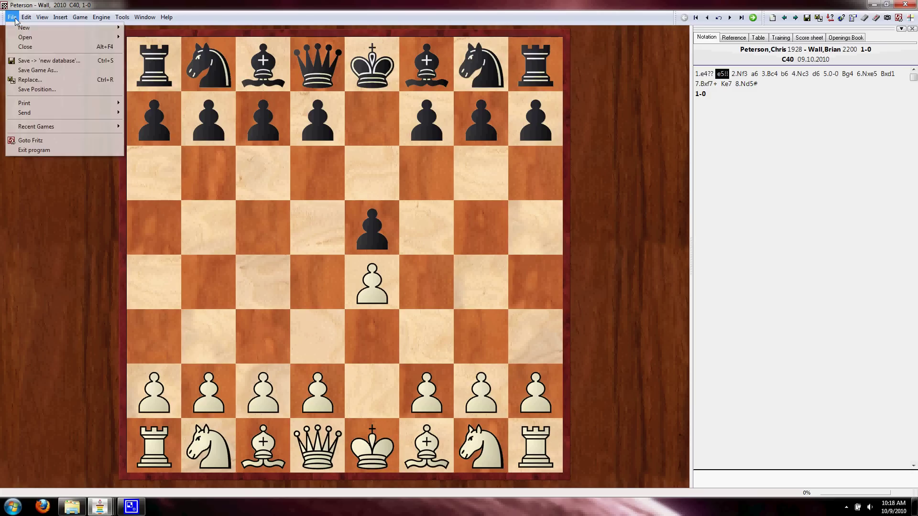
left_click(30, 83)
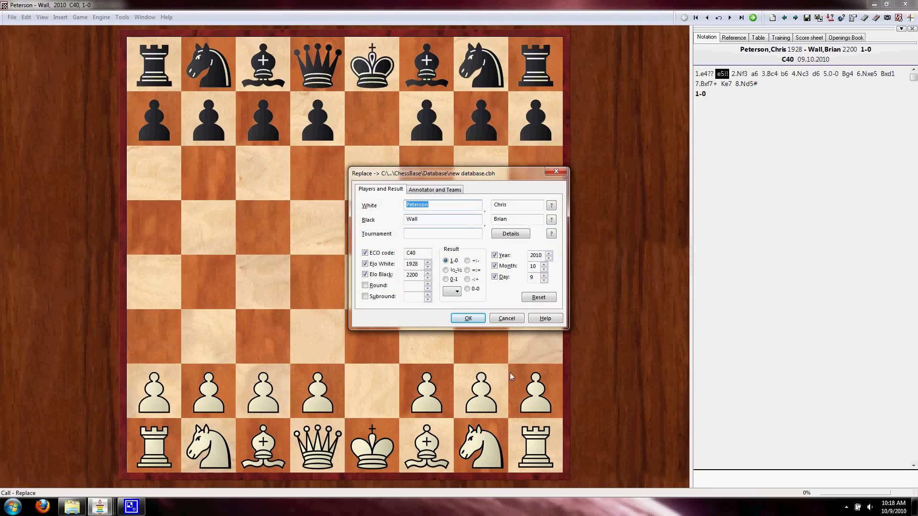
left_click(469, 319)
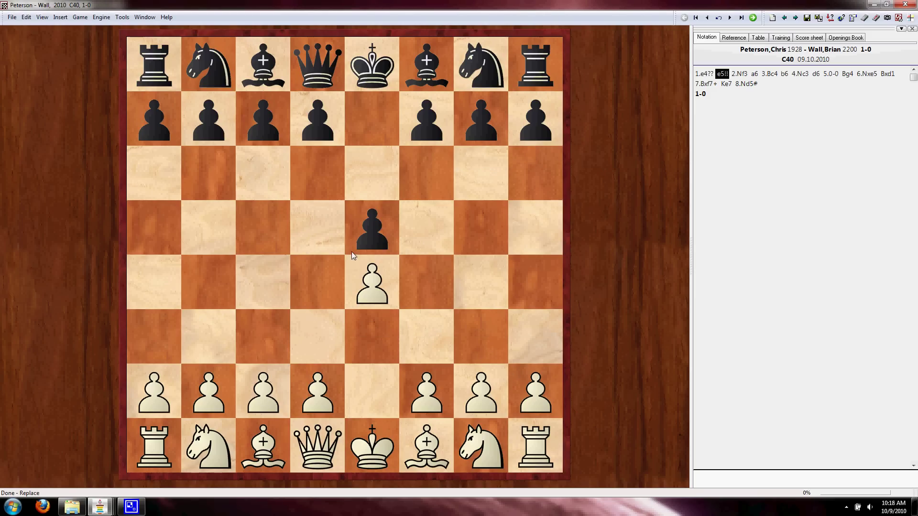
left_click(902, 5)
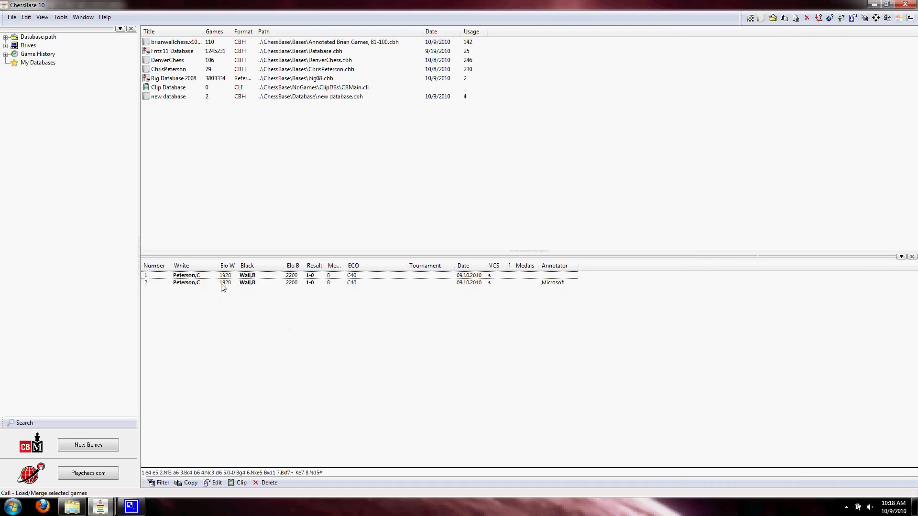
- Open game 2 to check the 1.e4?? and e5!! annotations, then close it without saving
left_click(255, 282)
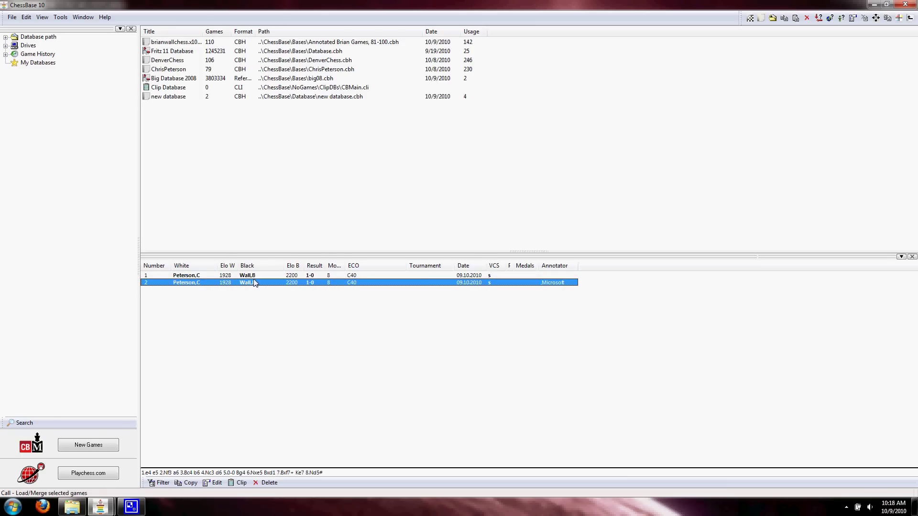
double_click(255, 283)
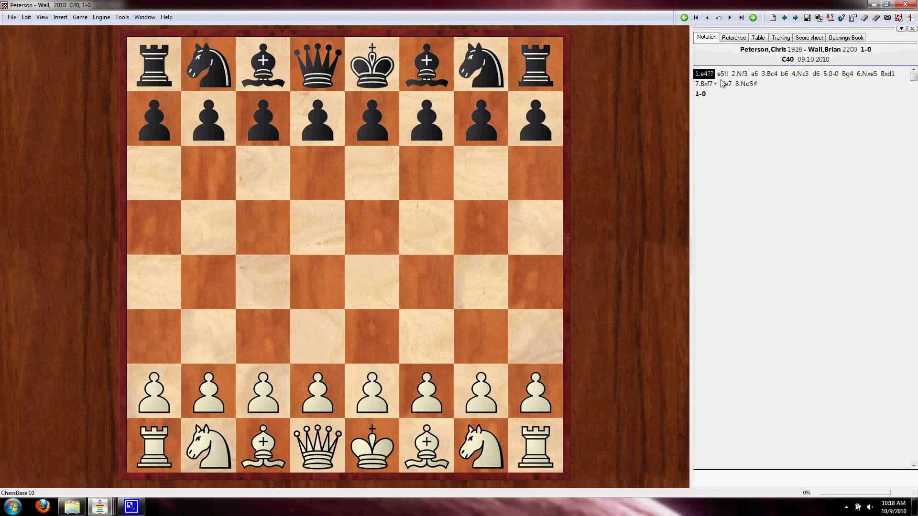
left_click(706, 76)
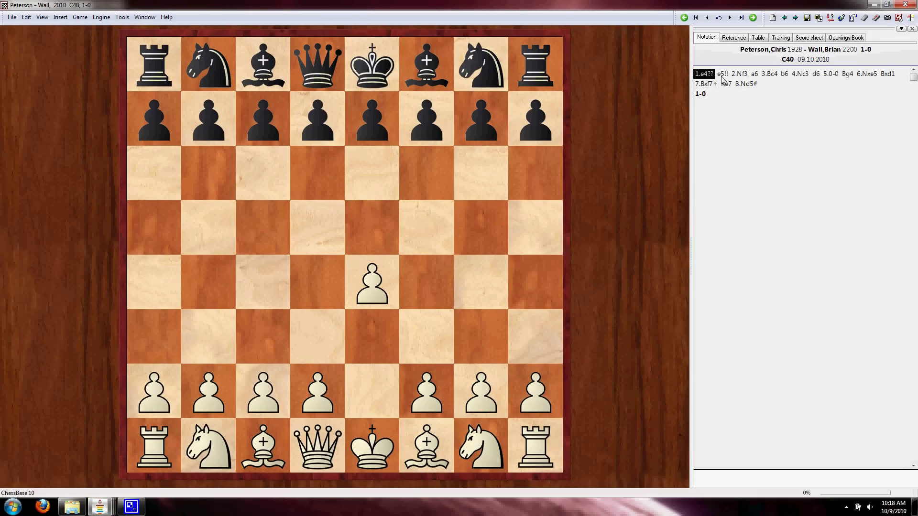
left_click(724, 76)
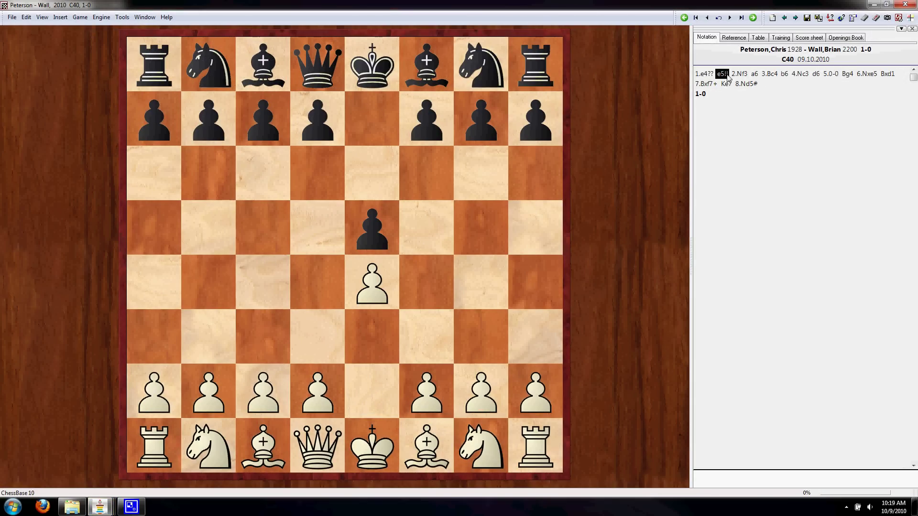
key("Left")
key("Right")
key("Left")
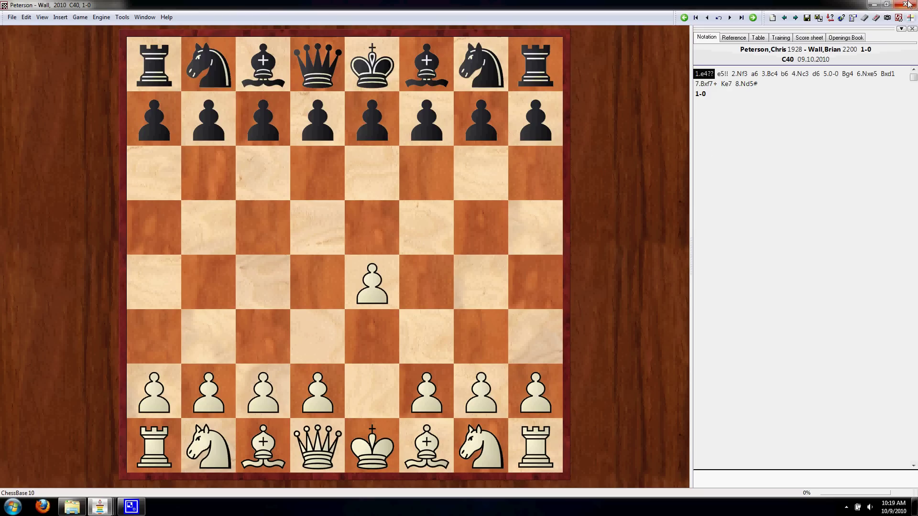
left_click(906, 5)
left_click(466, 270)
left_click(212, 283)
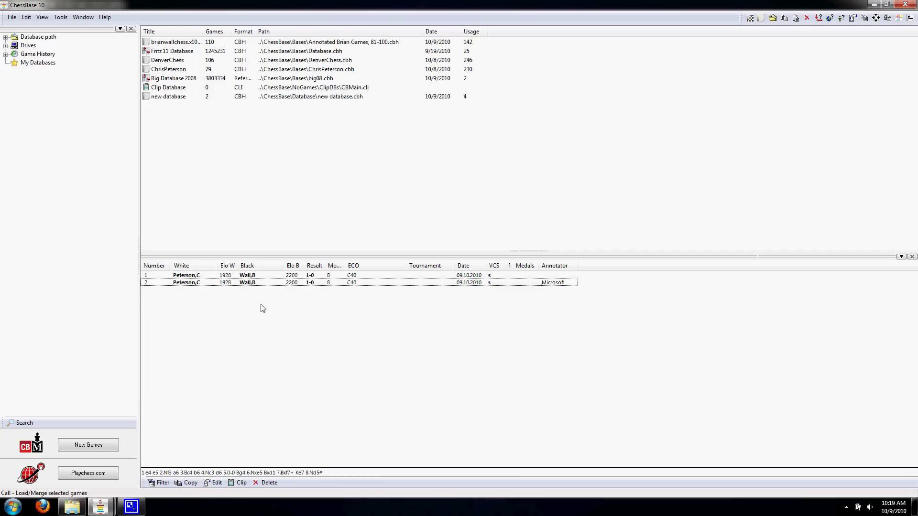
- Mark the duplicate game 2 as deleted so it shows struck through under game 1
right_click(242, 284)
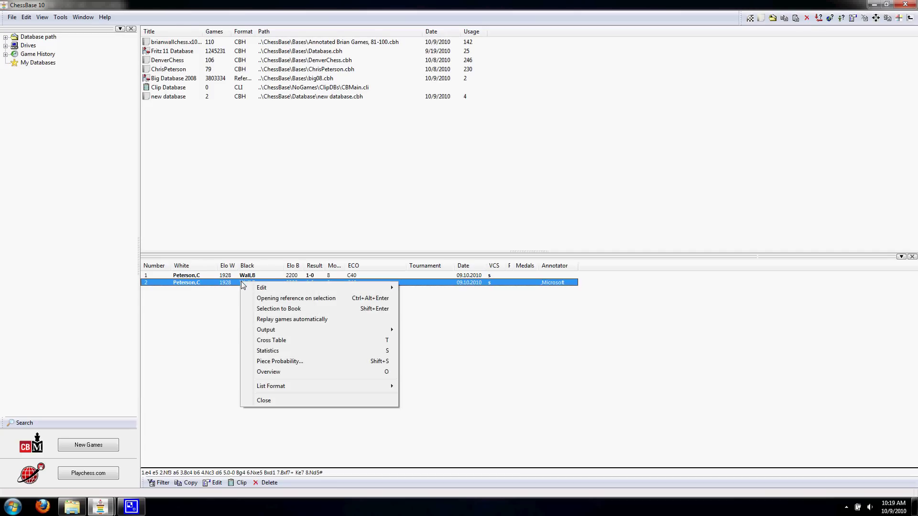
left_click(239, 284)
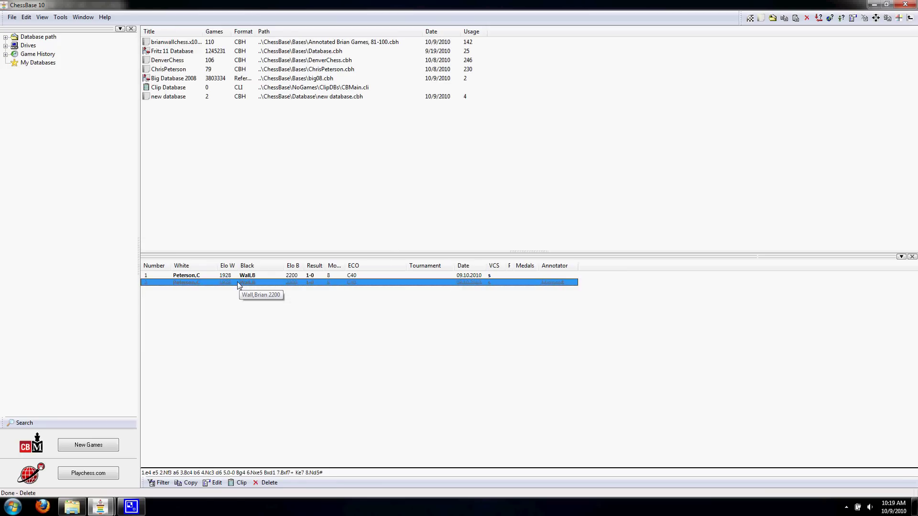
key("Delete")
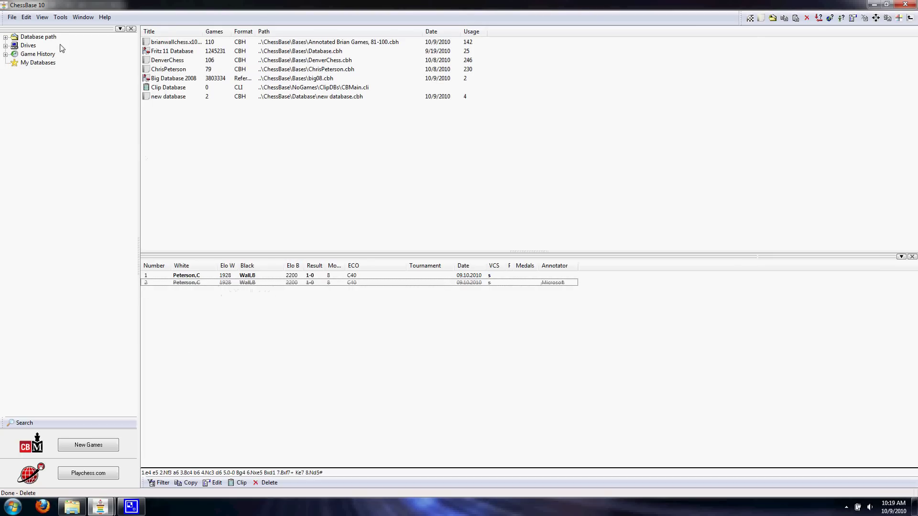
- Pack new database to purge the game marked as deleted
left_click(43, 17)
mouse_move(60, 17)
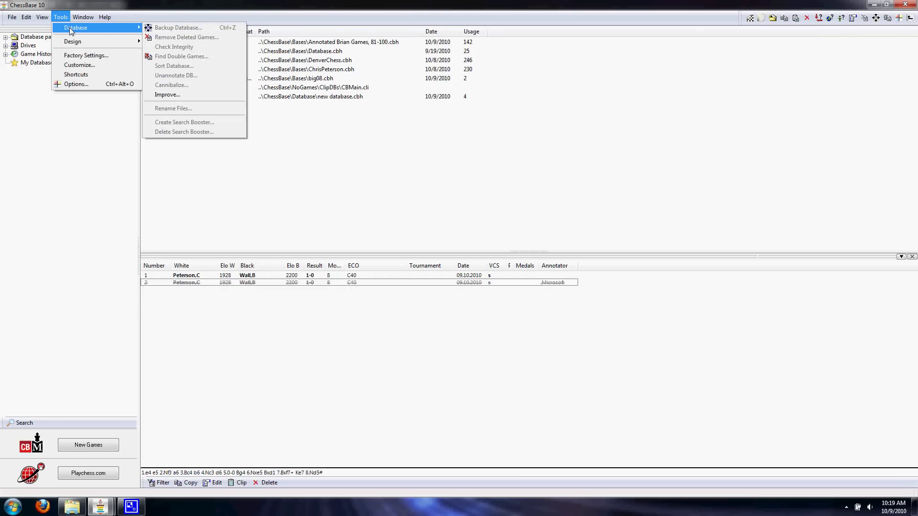
left_click(181, 98)
left_click(181, 97)
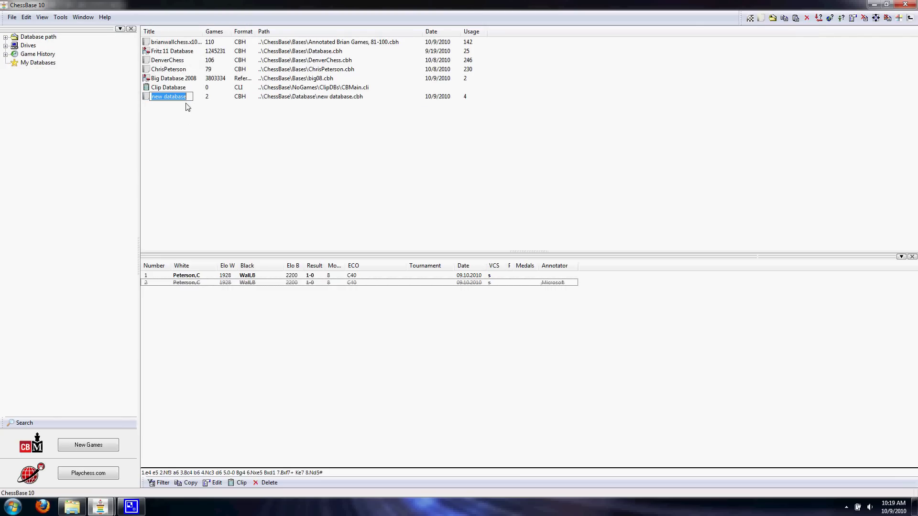
key("Escape")
left_click(60, 17)
mouse_move(78, 31)
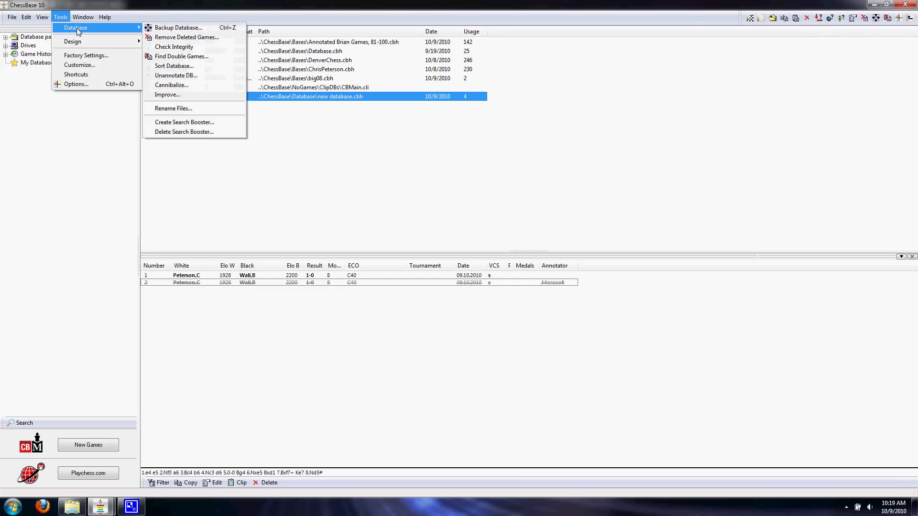
left_click(167, 38)
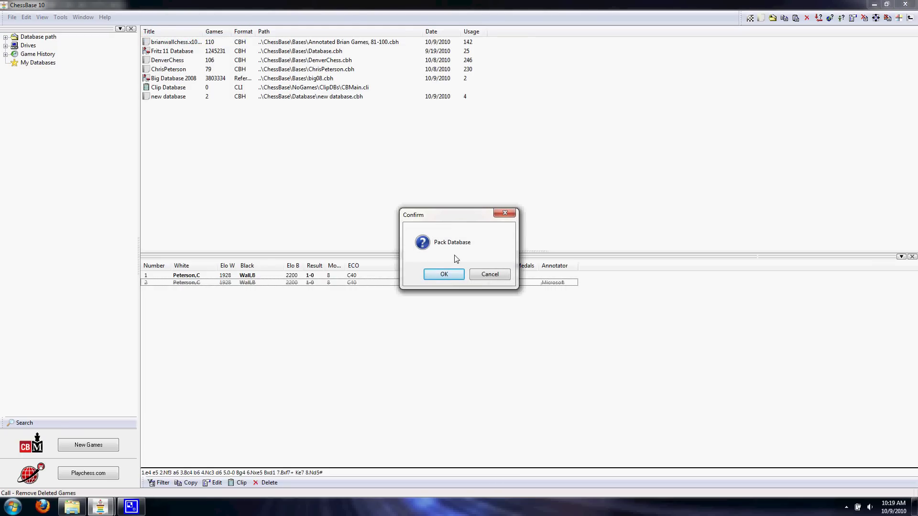
left_click(448, 274)
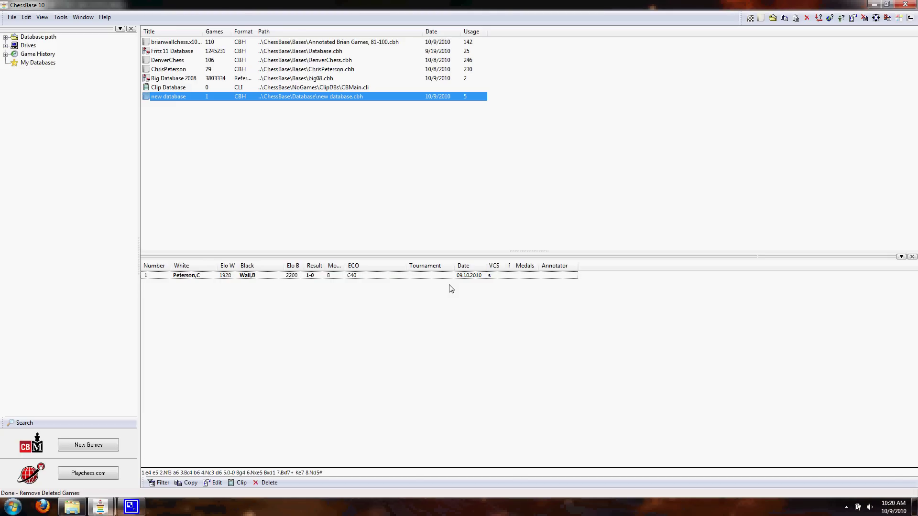
- Open the remaining Peterson–Wall game to check its moves, then close it without saving
double_click(414, 275)
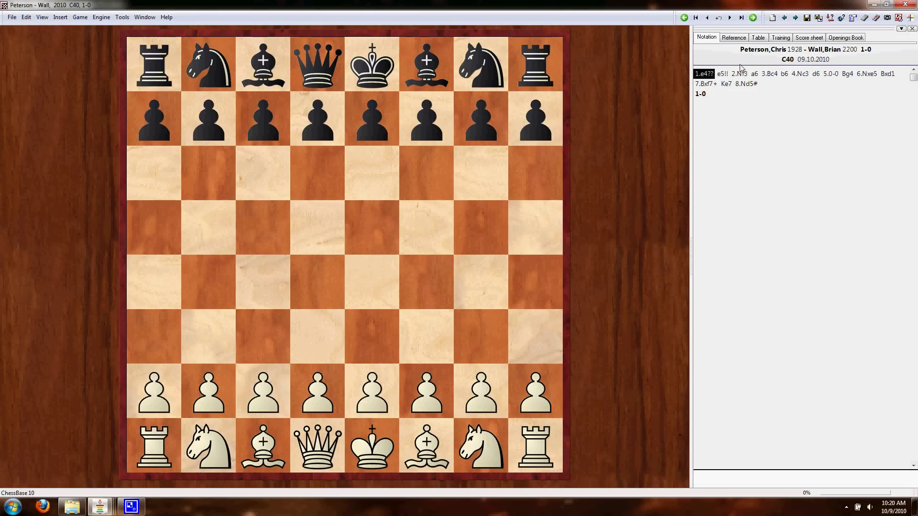
left_click(713, 74)
key("Right")
left_click(714, 84)
left_click(721, 74)
left_click(905, 4)
left_click(469, 268)
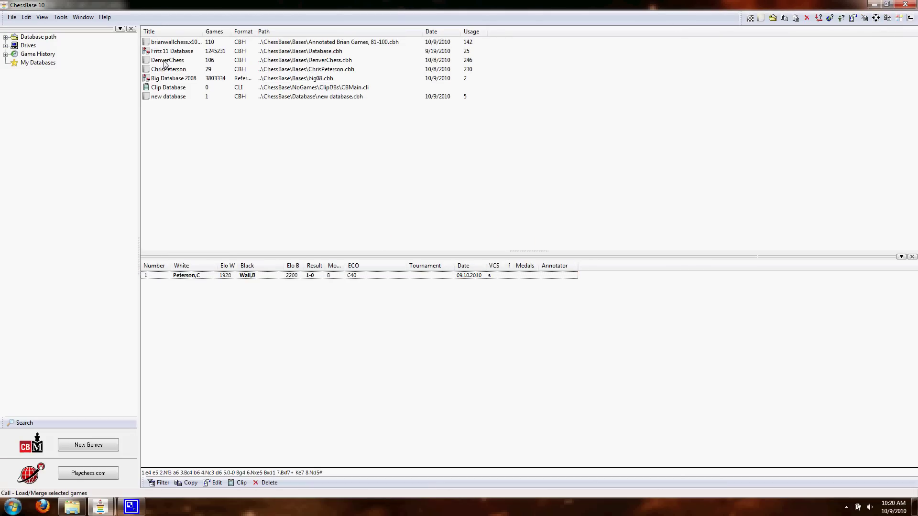
- Load DenverChess's 106 games and select September 2010 games 83 through 105
left_click(165, 61)
left_click(395, 357)
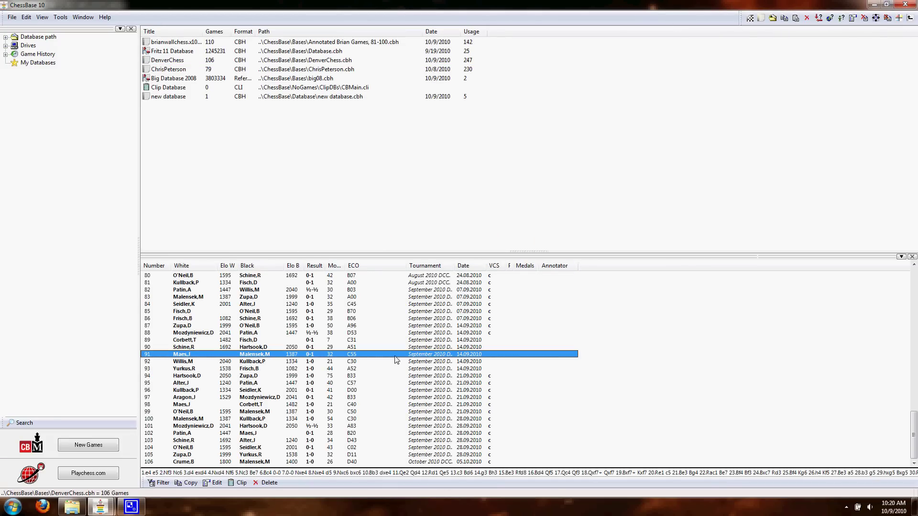
left_click(650, 376)
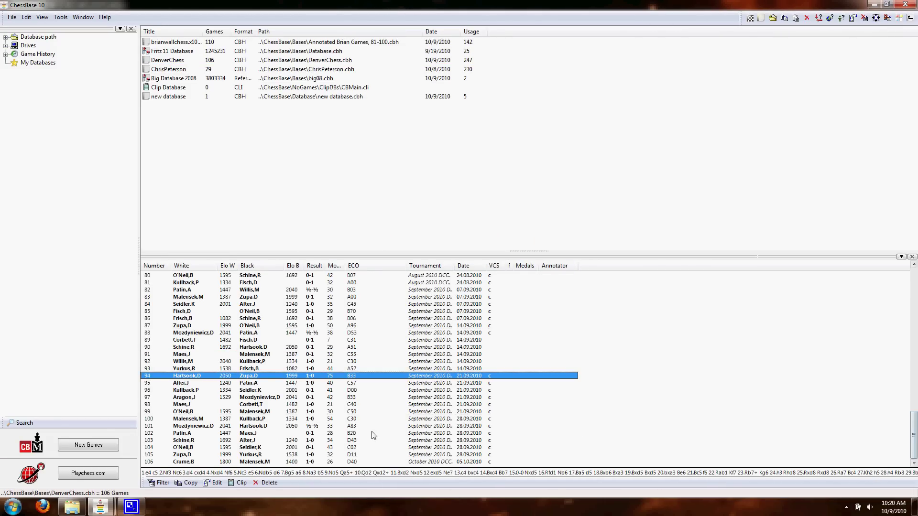
left_click(356, 463)
scroll(341, 459, "up", 10)
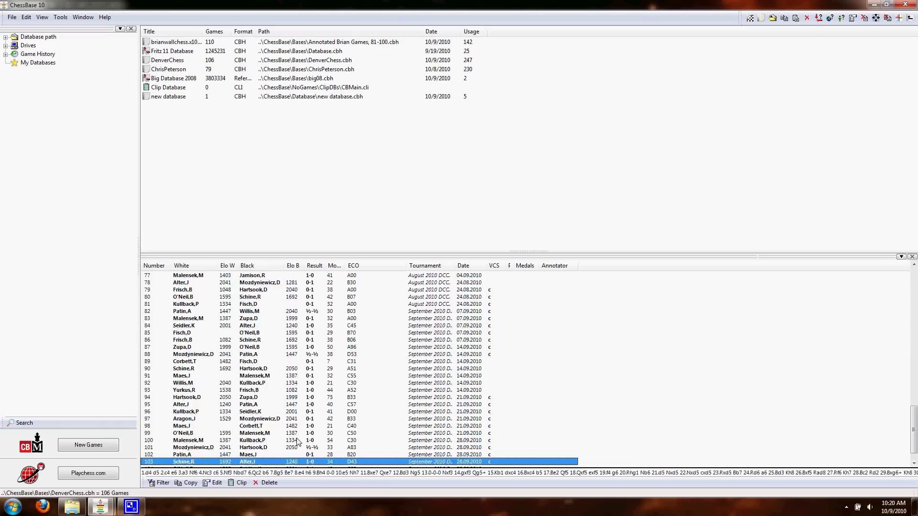
key("Down")
key("Down")
key("Down")
key("Down")
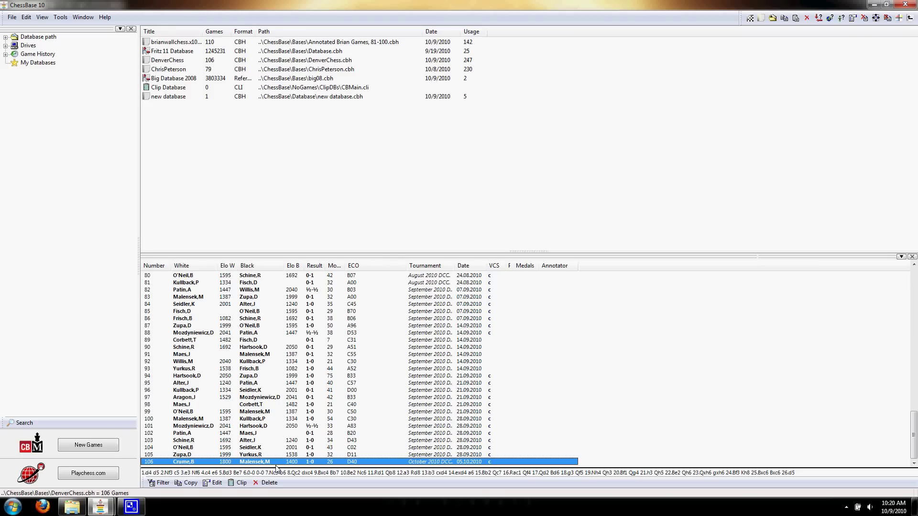
left_click(296, 455)
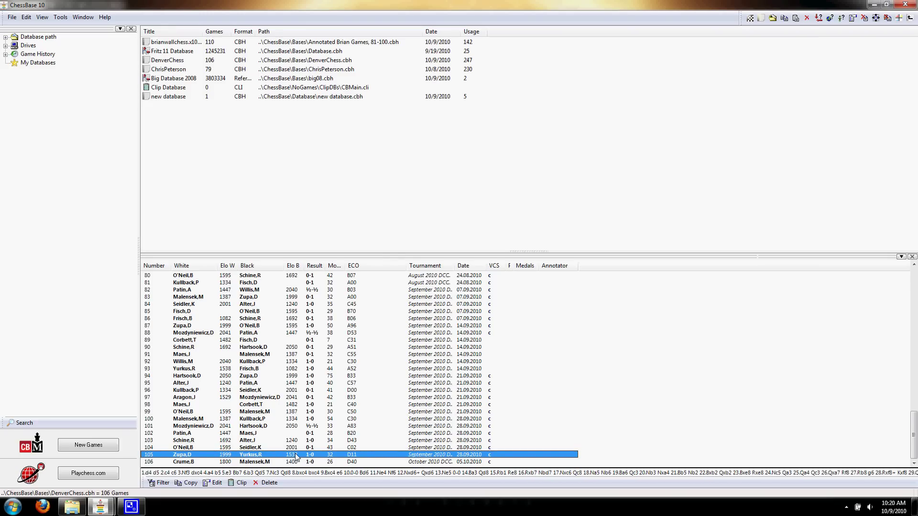
left_click(423, 299, "shift")
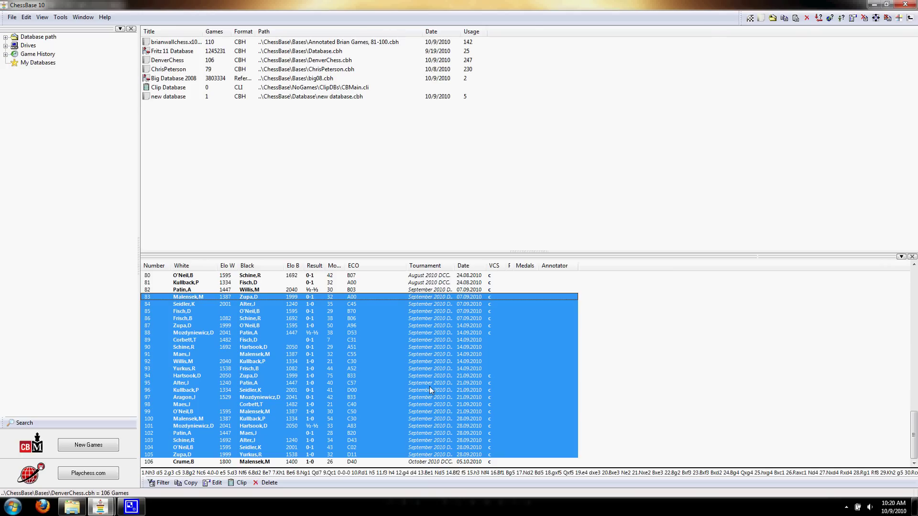
- Export the selected games to a text file in PGN format
right_click(355, 366)
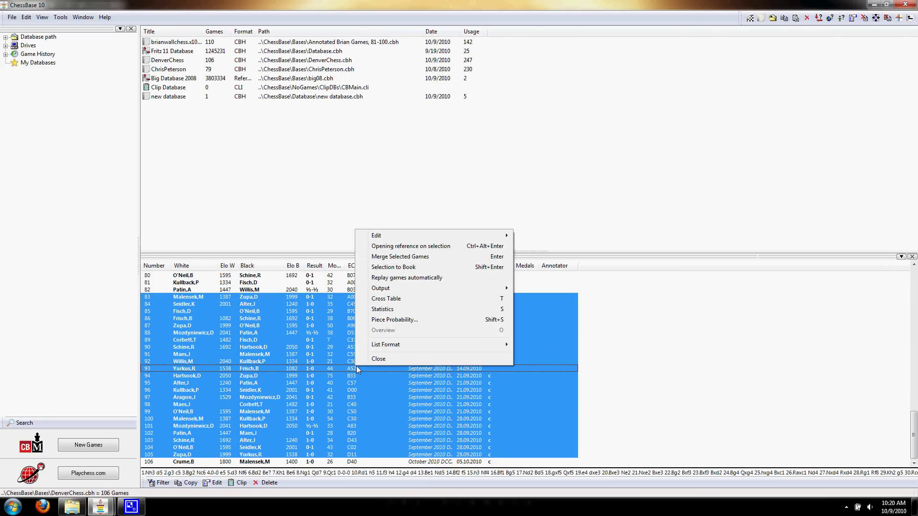
mouse_move(427, 293)
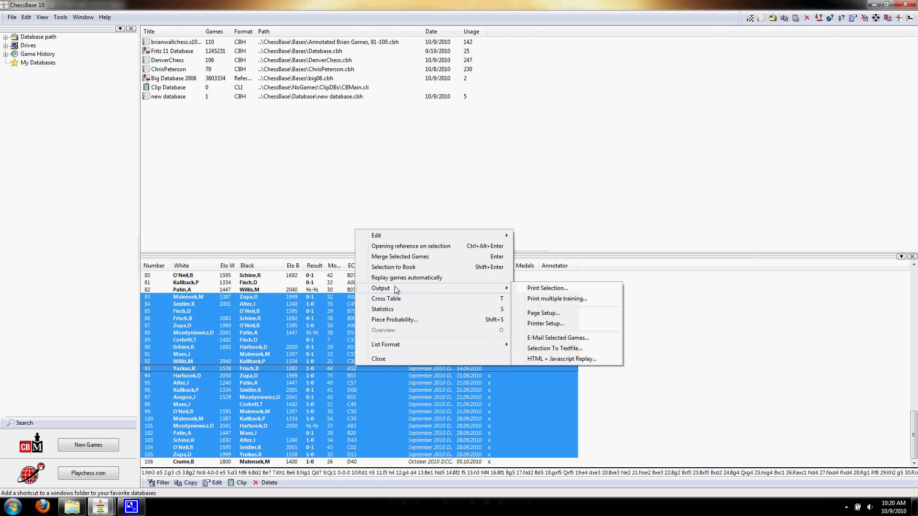
left_click(553, 348)
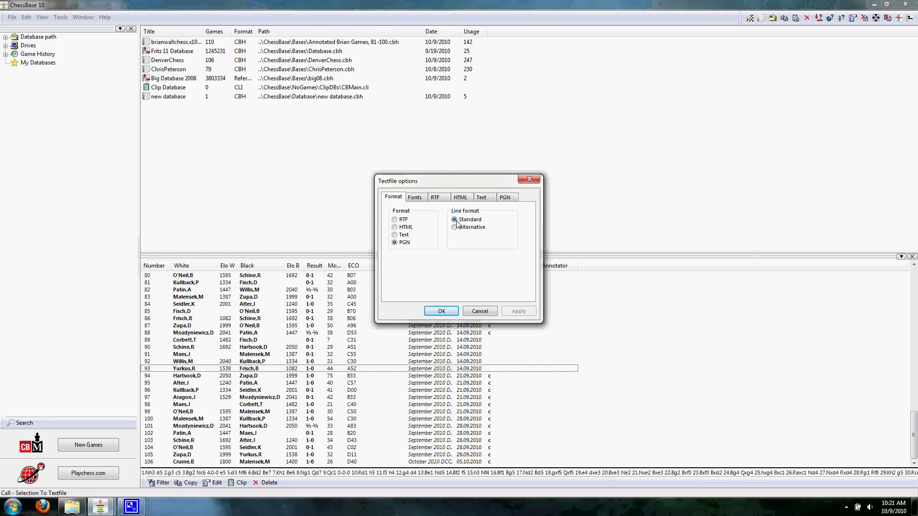
left_click(508, 197)
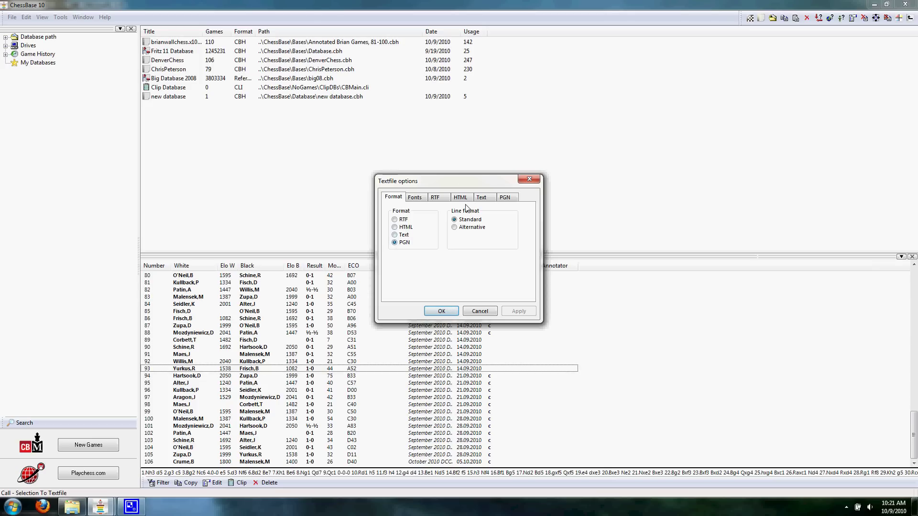
left_click(441, 312)
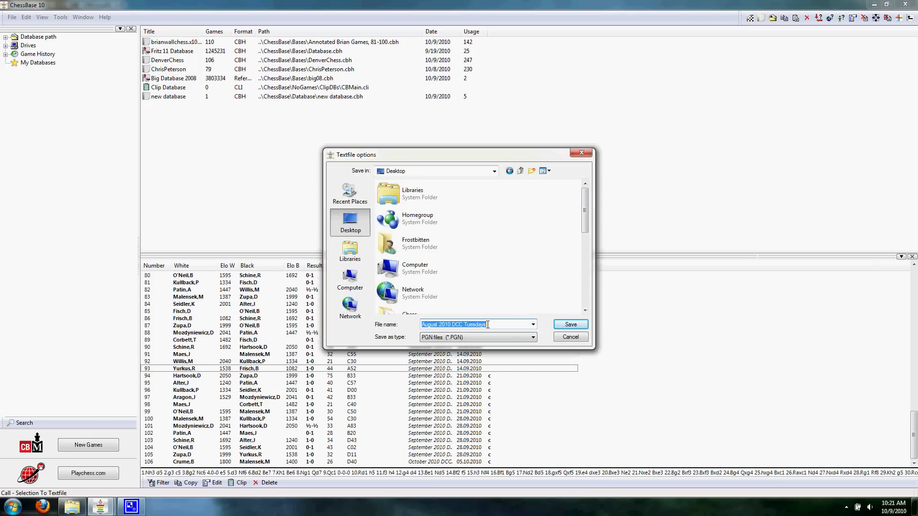
- Save the export to the desktop as 'September 2010 DCC Tuesdays', replacing 'August' in the name
left_click(443, 325)
left_click_drag(438, 324, 421, 324)
key("BackSpace")
type("September")
left_click(576, 326)
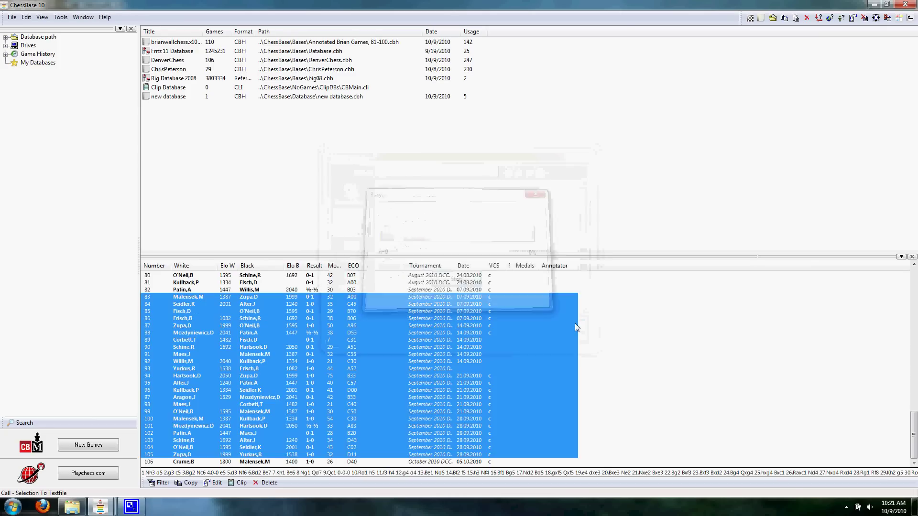
left_click(466, 274)
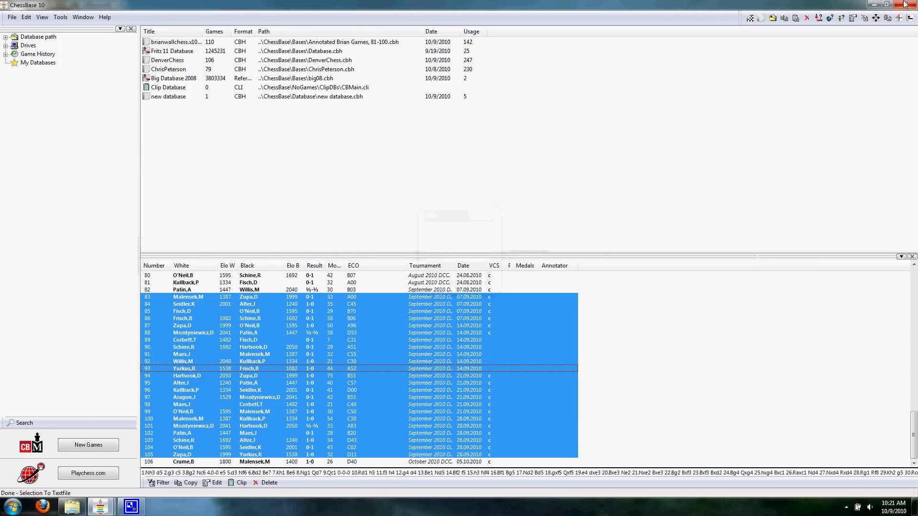
- Minimize ChessBase and open the exported PGN file from the desktop in maximized Notepad
left_click(873, 4)
left_click(874, 5)
left_click_drag(7, 22, 261, 125)
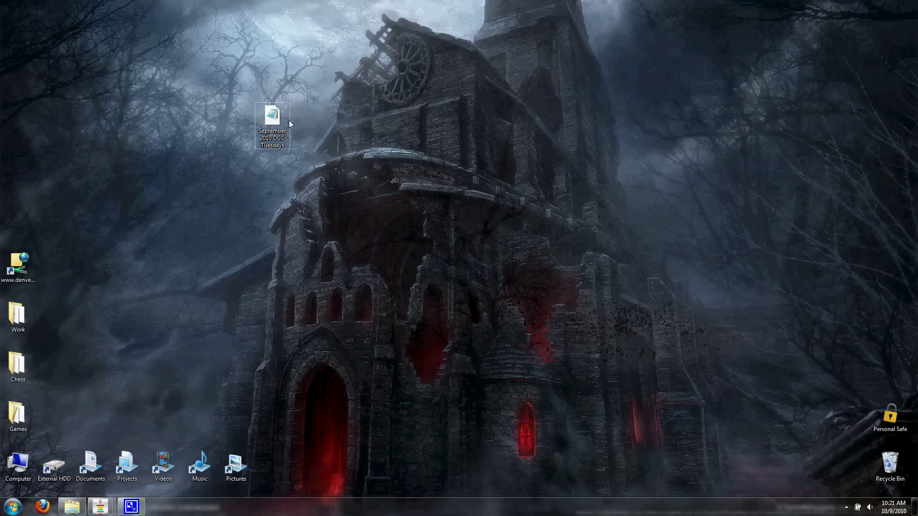
double_click(272, 120)
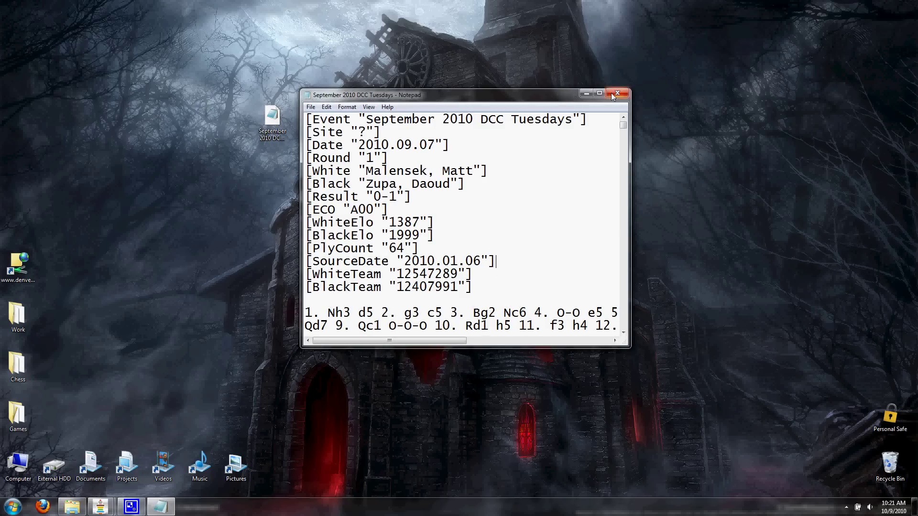
left_click(597, 94)
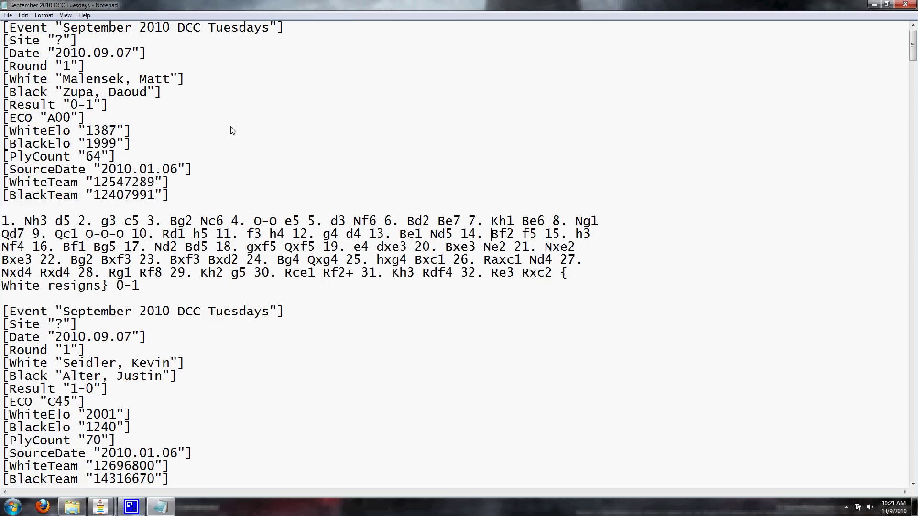
- Scroll through the September games' header tags and moves in Notepad
left_click_drag(153, 286, 4, 19)
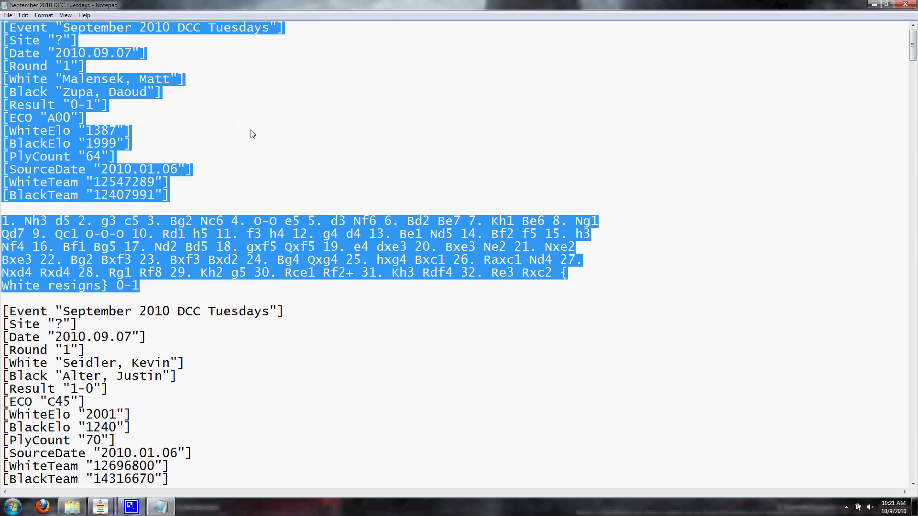
left_click(240, 151)
scroll(239, 163, "down", 4)
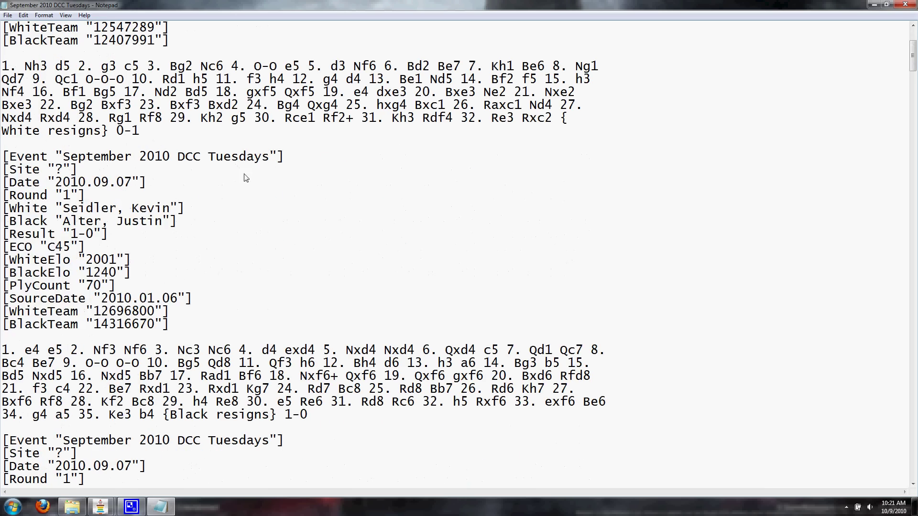
left_click_drag(230, 323, 5, 157)
left_click(151, 195)
scroll(232, 185, "up", 4)
scroll(240, 195, "down", 20)
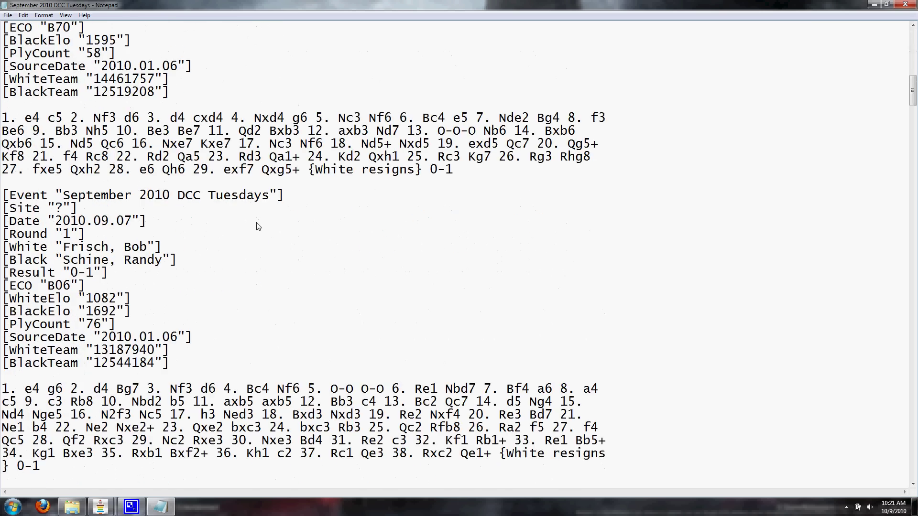
scroll(274, 257, "up", 20)
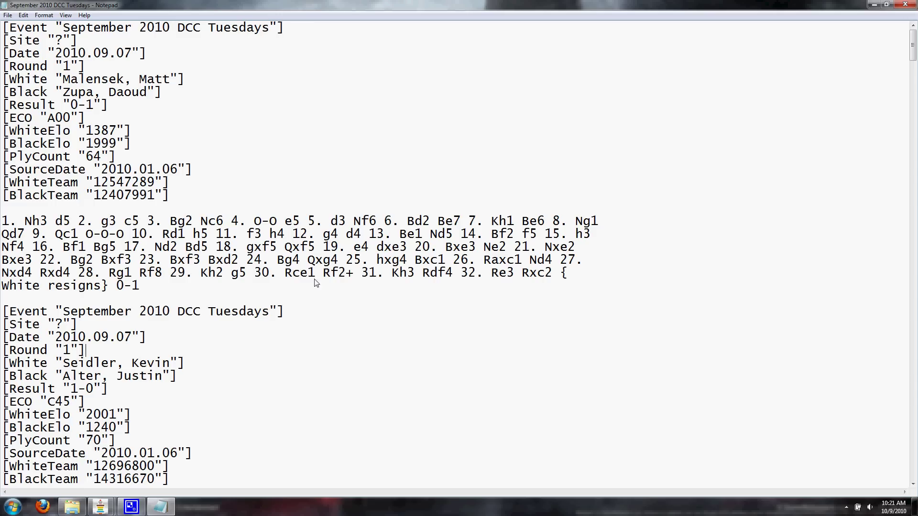
- Minimize Notepad, review the PGN file's properties (16.7 KB, opens with Notepad), then reopen it
left_click(874, 4)
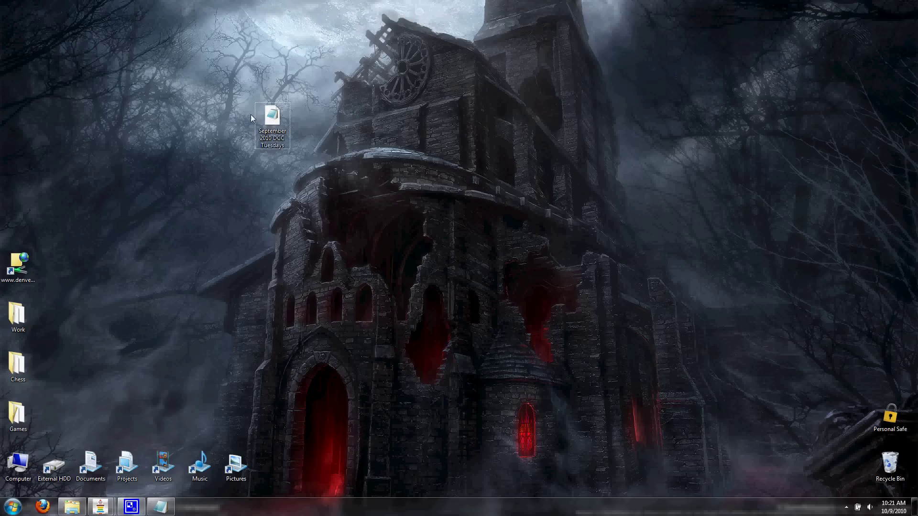
right_click(273, 108)
left_click(323, 291)
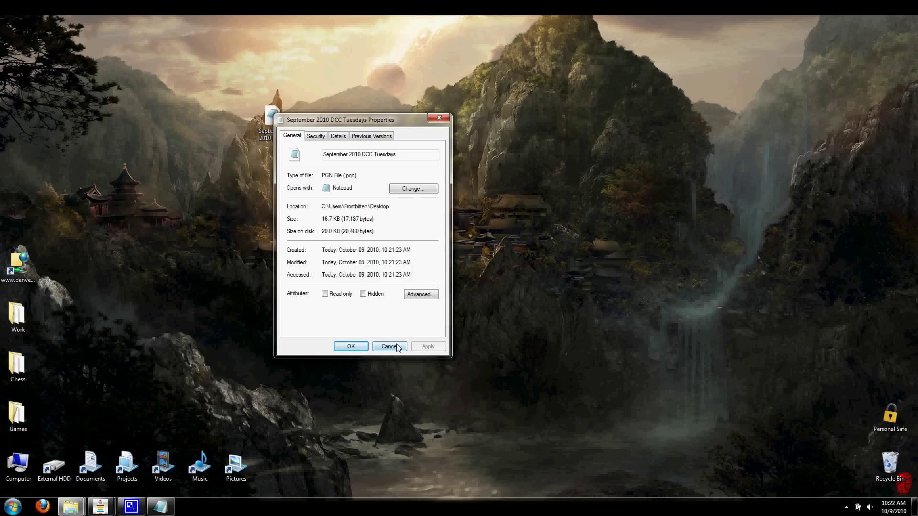
left_click(390, 346)
double_click(272, 119)
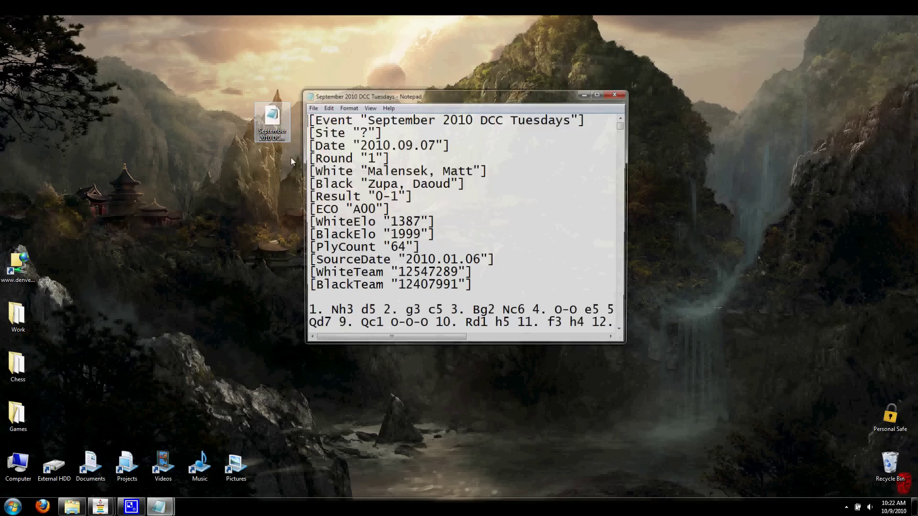
left_click(597, 95)
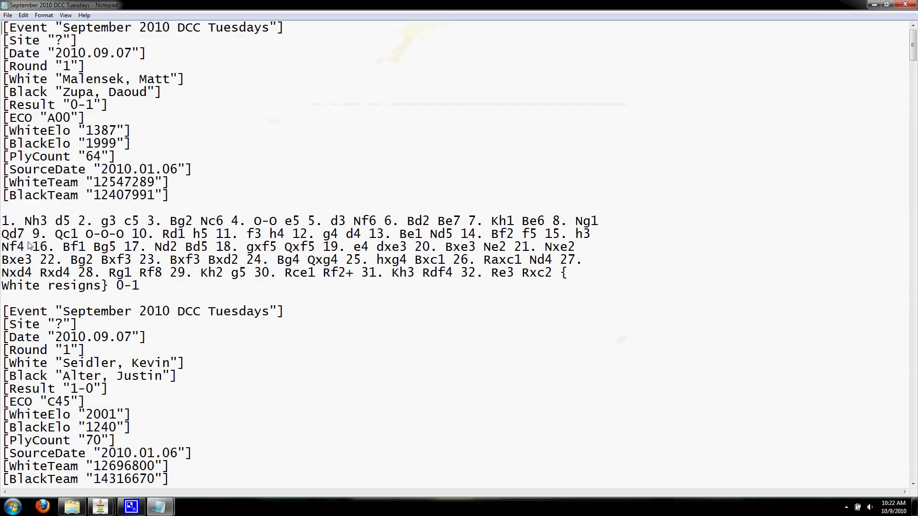
left_click_drag(179, 196, 1, 14)
left_click(266, 123)
left_click_drag(63, 28, 282, 30)
left_click(262, 63)
left_click_drag(139, 53, 56, 58)
left_click(158, 99)
left_click(86, 79)
mouse_move(79, 132)
left_mouse_down()
mouse_move(131, 133)
mouse_move(89, 145)
left_mouse_up()
left_click_drag(47, 118, 80, 119)
left_click(103, 118)
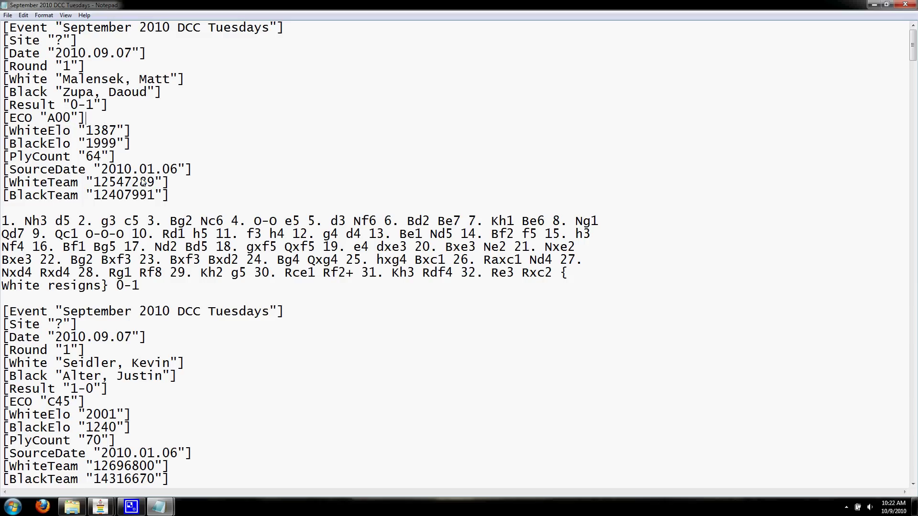
double_click(91, 157)
left_click_drag(462, 273, 484, 286)
left_click(113, 161)
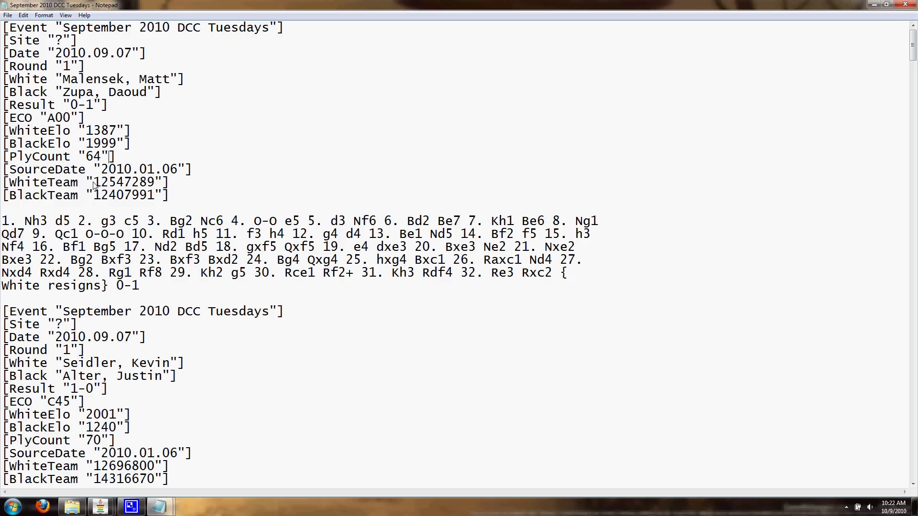
mouse_move(97, 183)
left_mouse_down()
mouse_move(156, 184)
mouse_move(64, 197)
mouse_move(123, 197)
mouse_move(101, 197)
left_mouse_up()
left_click(128, 210)
- Close Notepad and move the 'September 2010 DCC Tuesdays' icon to the desktop's top-left corner
scroll(158, 254, "down", 9)
scroll(187, 277, "up", 9)
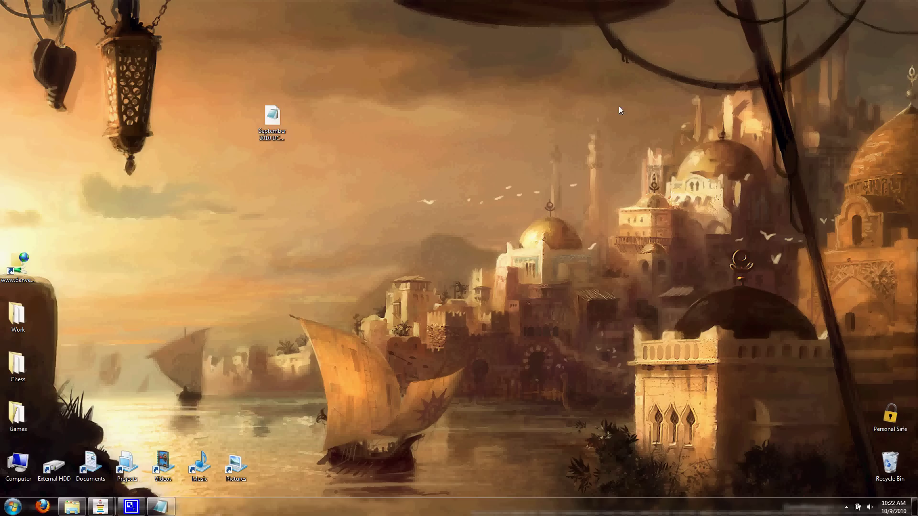
left_click(905, 5)
left_click_drag(279, 127, 19, 28)
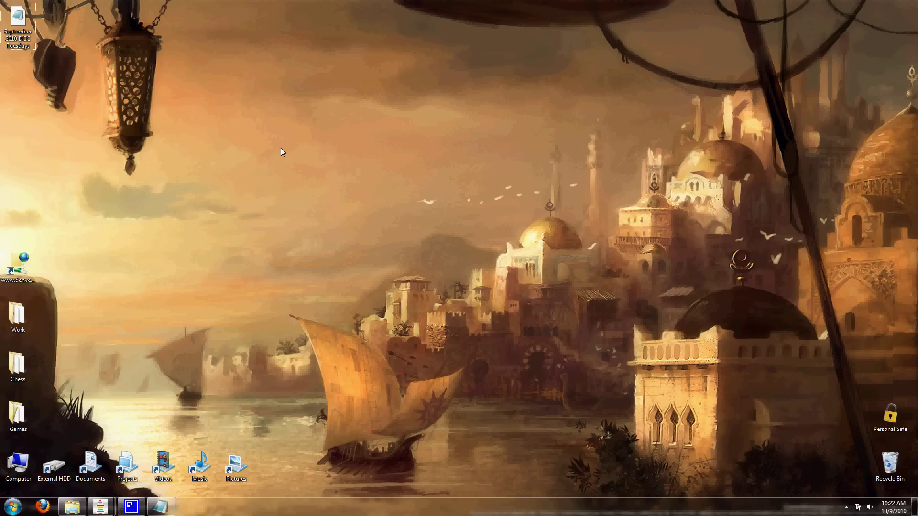